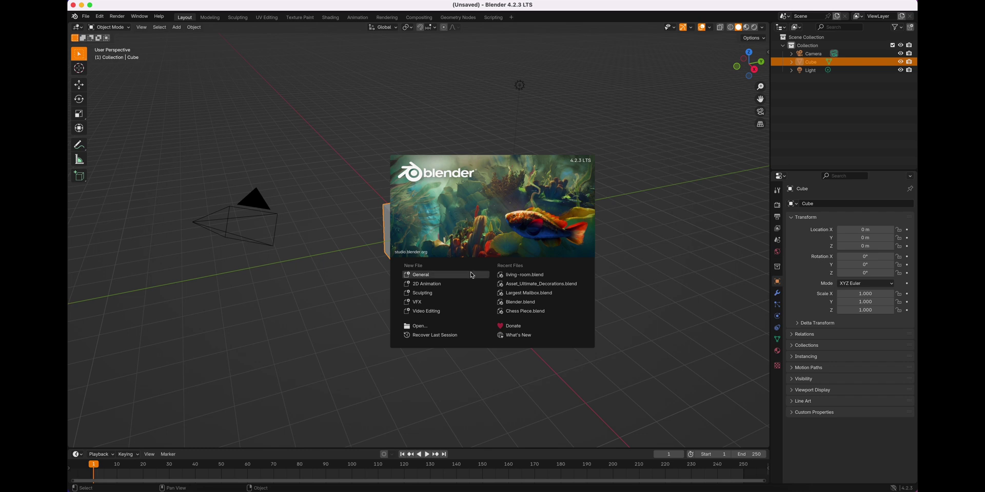
Step: Start a new General file and delete the default light from the scene
{"action": "left_click", "coordinate": [433, 279]}
{"action": "left_click_drag", "start_coordinate": [658, 330], "coordinate": [612, 289]}
{"action": "left_click", "coordinate": [519, 85]}
{"action": "key", "text": "x"}
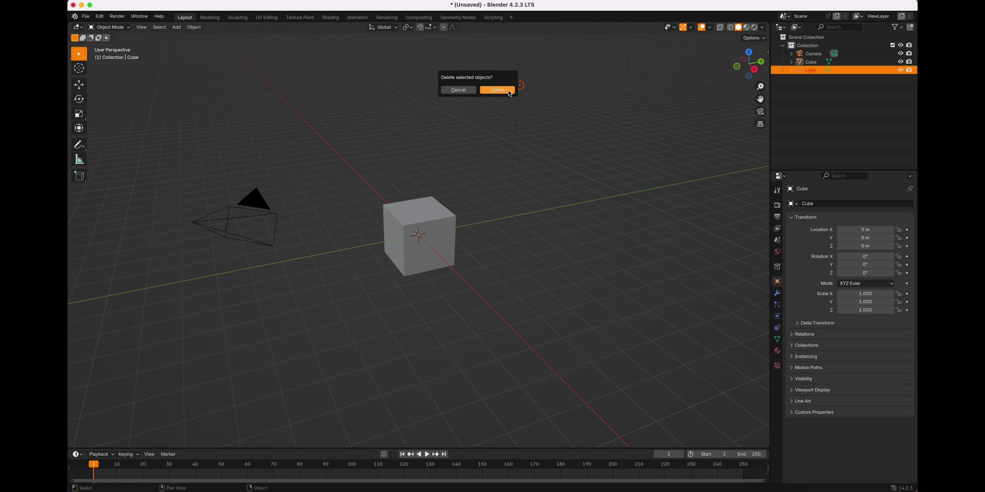
{"action": "left_click", "coordinate": [505, 91]}
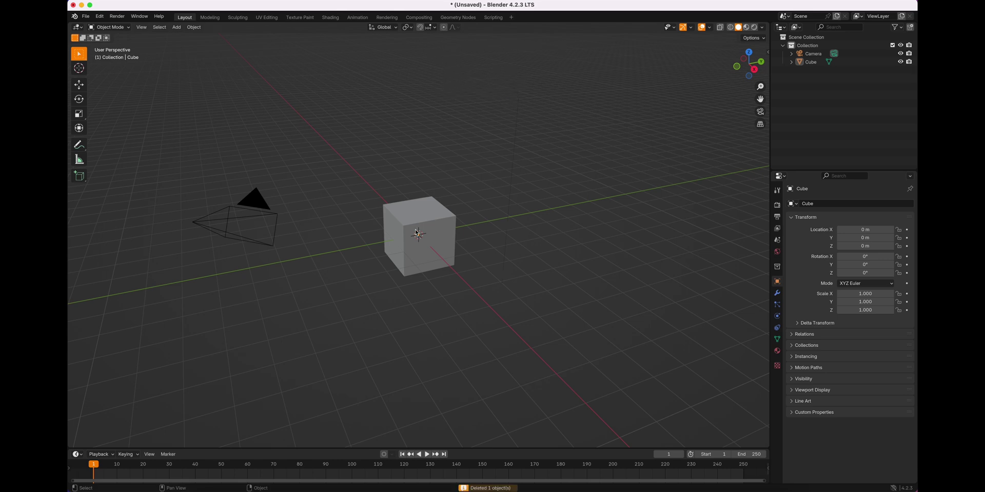
Step: Set the default cube's dimensions to X 3 m, Y 6 m and Z 3 m
{"action": "left_click", "coordinate": [418, 247]}
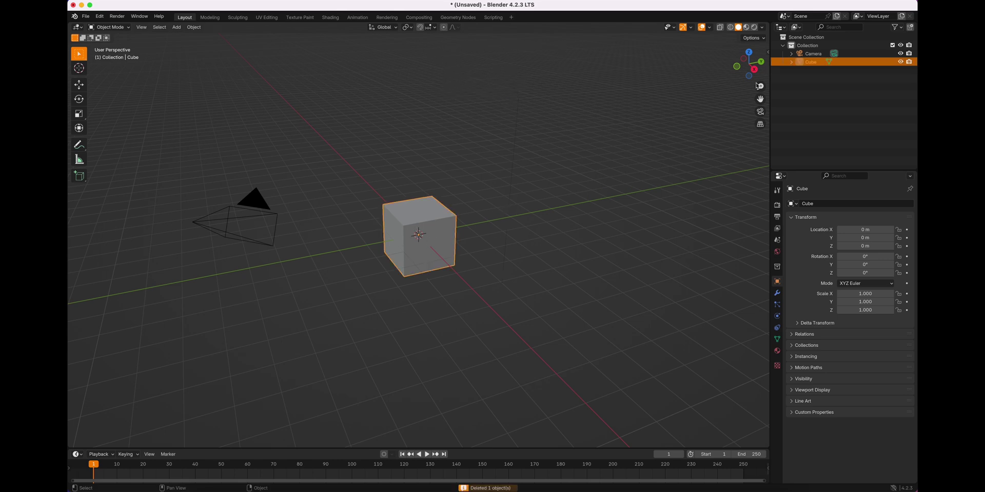
{"action": "left_click", "coordinate": [768, 52]}
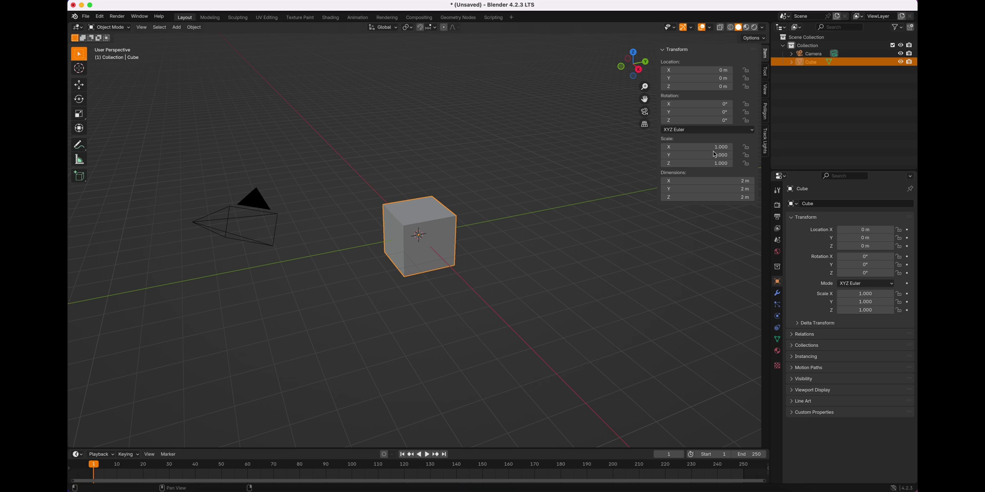
{"action": "left_click", "coordinate": [718, 180]}
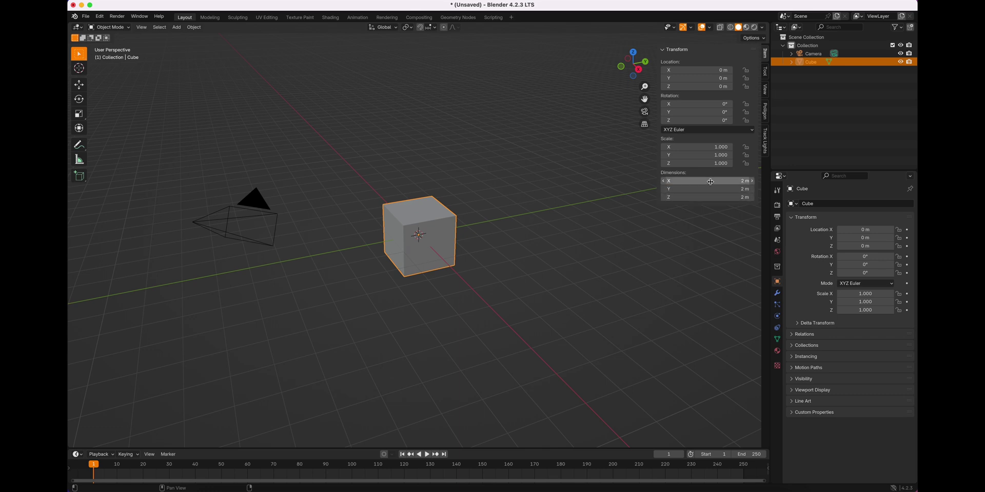
{"action": "key", "text": "Return"}
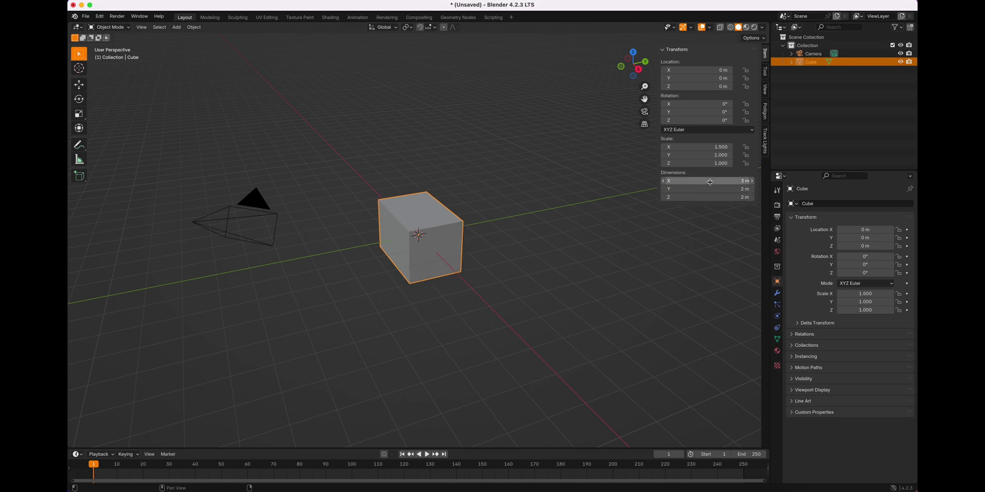
{"action": "left_click", "coordinate": [710, 188]}
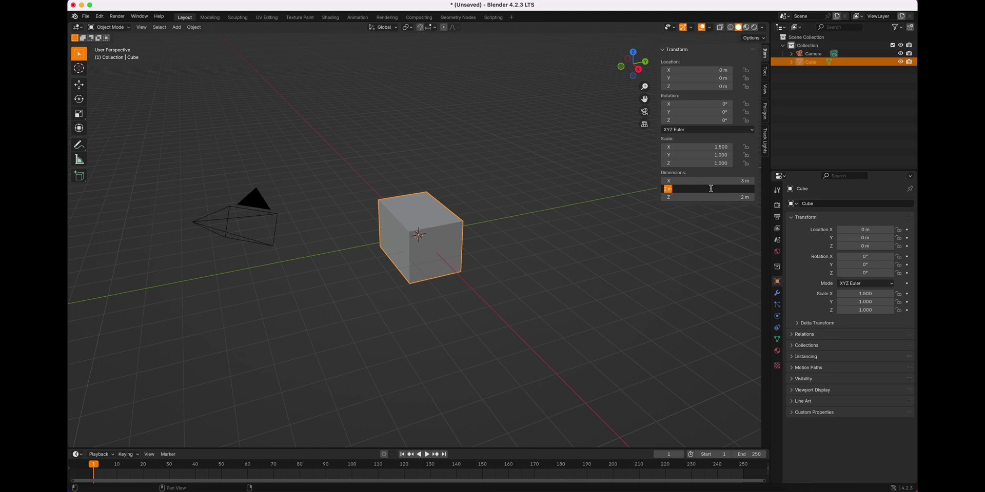
{"action": "type", "text": "6"}
{"action": "key", "text": "Return"}
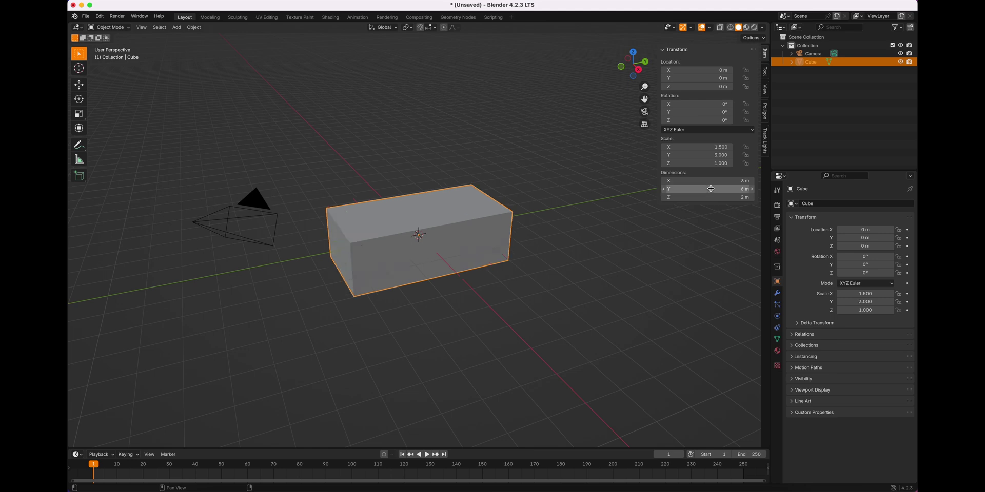
{"action": "left_click", "coordinate": [712, 196]}
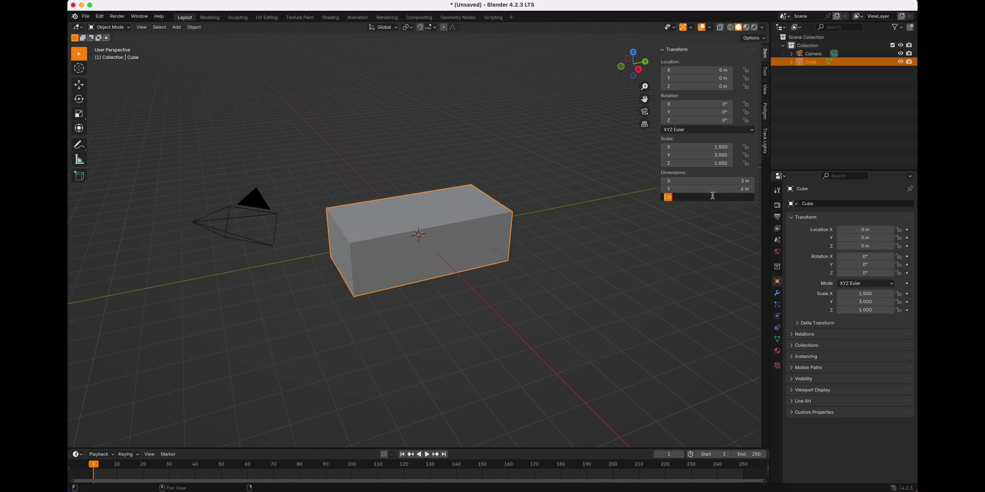
{"action": "type", "text": "3"}
{"action": "key", "text": "Return"}
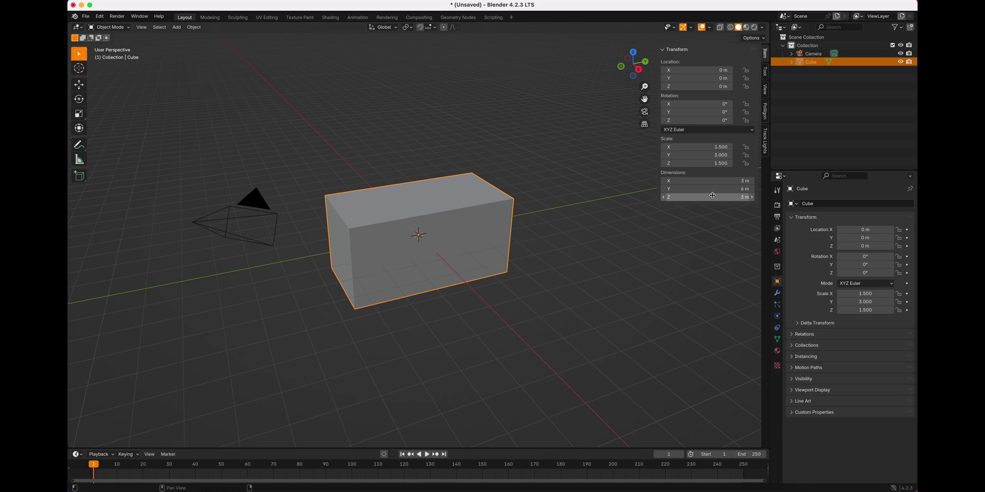
Step: Set the box's Z location to 1.5 m so it rests on the ground plane
{"action": "left_click", "coordinate": [700, 86]}
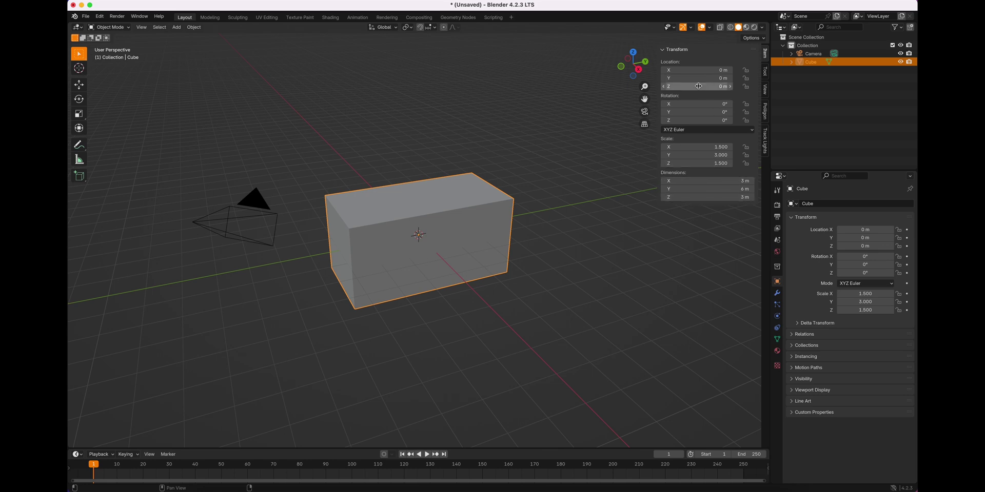
{"action": "type", "text": "1.5"}
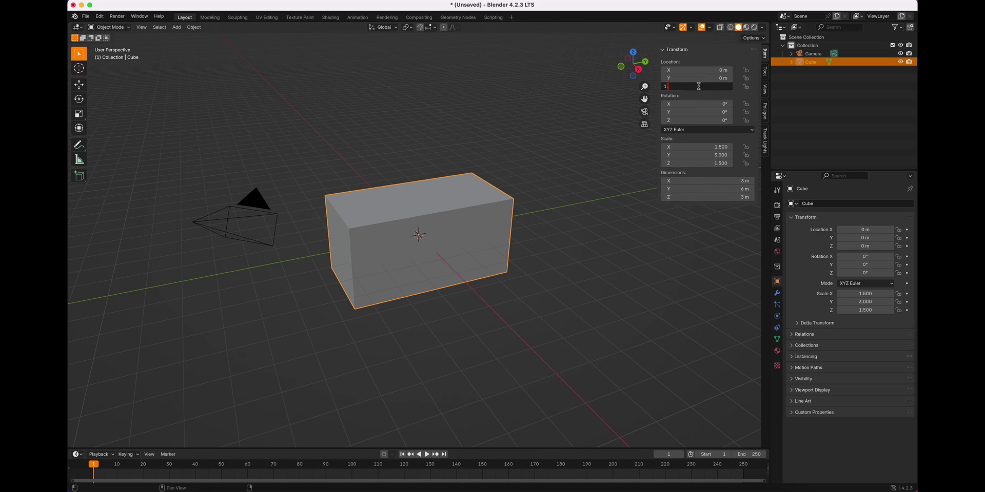
{"action": "key", "text": "Return"}
{"action": "left_click", "coordinate": [475, 333]}
{"action": "middle_click_drag", "start_coordinate": [320, 256], "coordinate": [404, 229]}
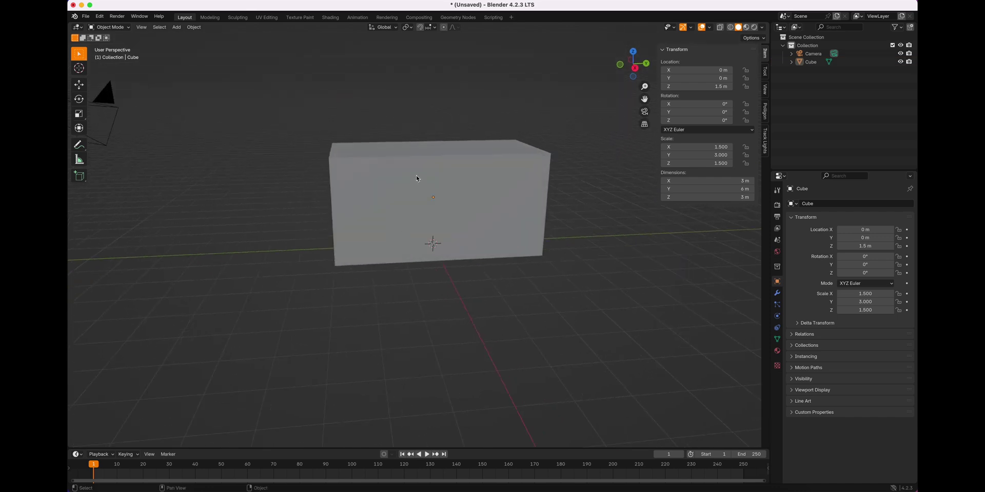
{"action": "middle_click_drag", "start_coordinate": [423, 172], "coordinate": [492, 184], "text": "shift"}
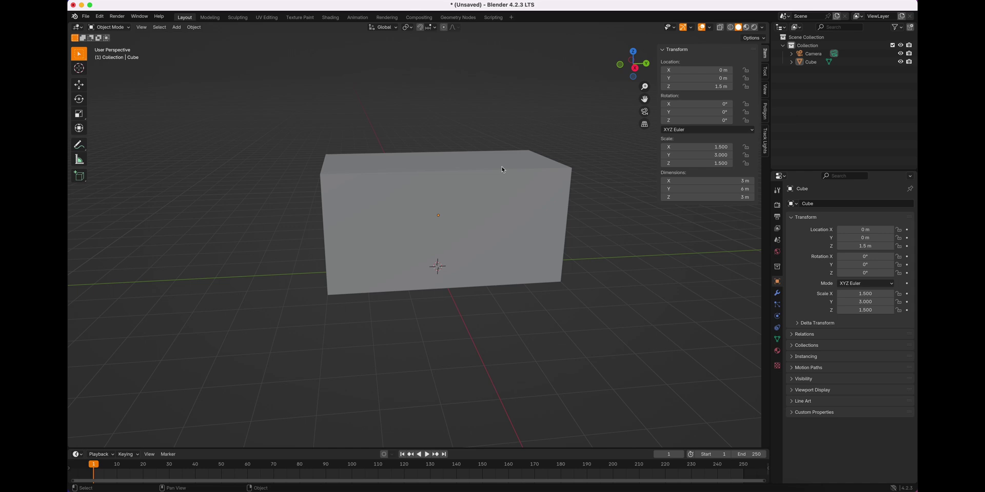
Step: In Edit Mode, add two vertical loop cuts that divide the box's length into three sections
{"action": "left_click", "coordinate": [494, 172]}
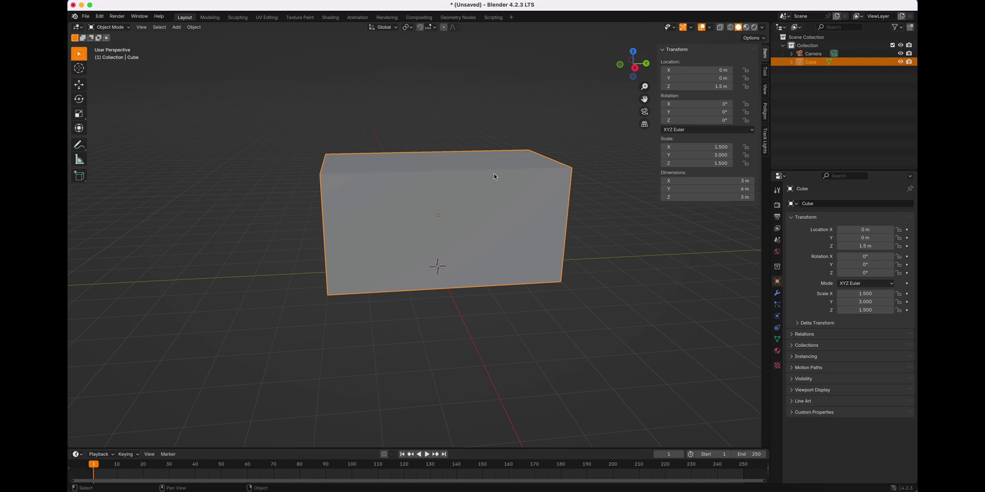
{"action": "key", "text": "Tab"}
{"action": "left_click", "coordinate": [609, 180]}
{"action": "middle_click_drag", "start_coordinate": [585, 167], "coordinate": [543, 174]}
{"action": "key", "text": "ctrl+r"}
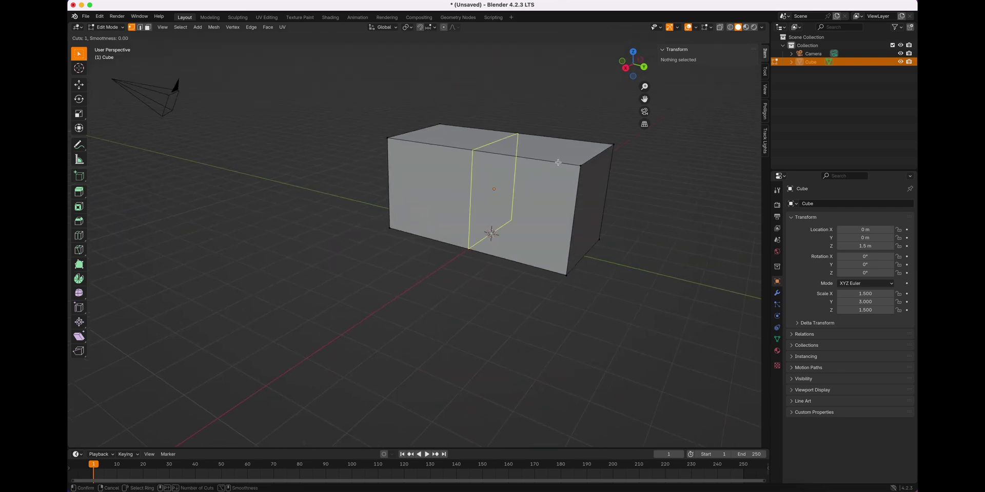
{"action": "left_click", "coordinate": [505, 156]}
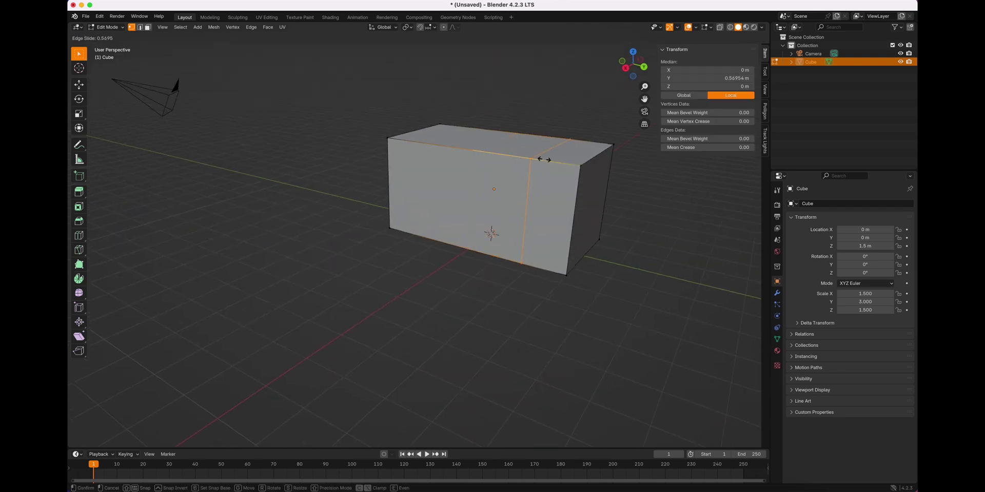
{"action": "left_click", "coordinate": [529, 159]}
{"action": "key", "text": "ctrl+r"}
{"action": "left_click", "coordinate": [471, 151]}
{"action": "left_click", "coordinate": [469, 151]}
Step: Add a horizontal loop cut around the box below mid-height, at about -0.31 m local Z
{"action": "scroll", "coordinate": [484, 155], "scroll_direction": "up", "scroll_amount": 2}
{"action": "middle_click_drag", "start_coordinate": [483, 155], "coordinate": [334, 231]}
{"action": "key", "text": "ctrl+r"}
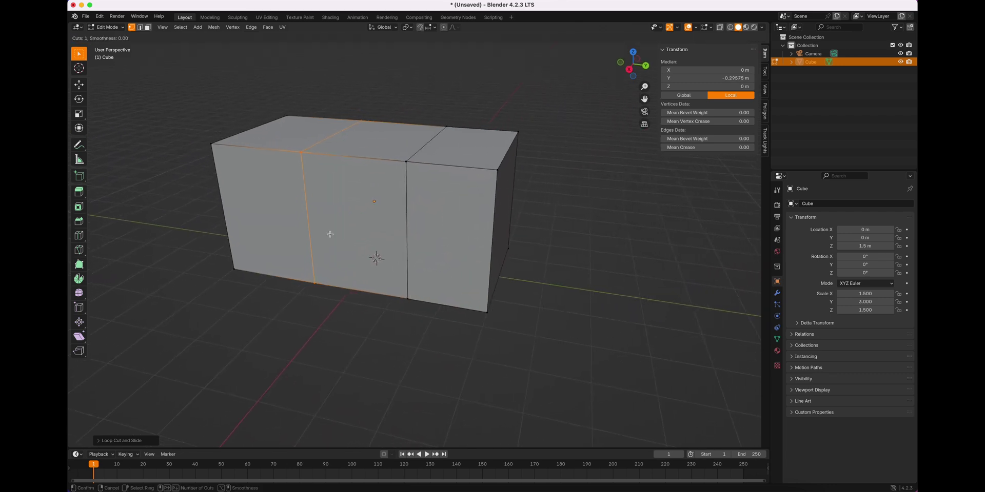
{"action": "left_click", "coordinate": [316, 231]}
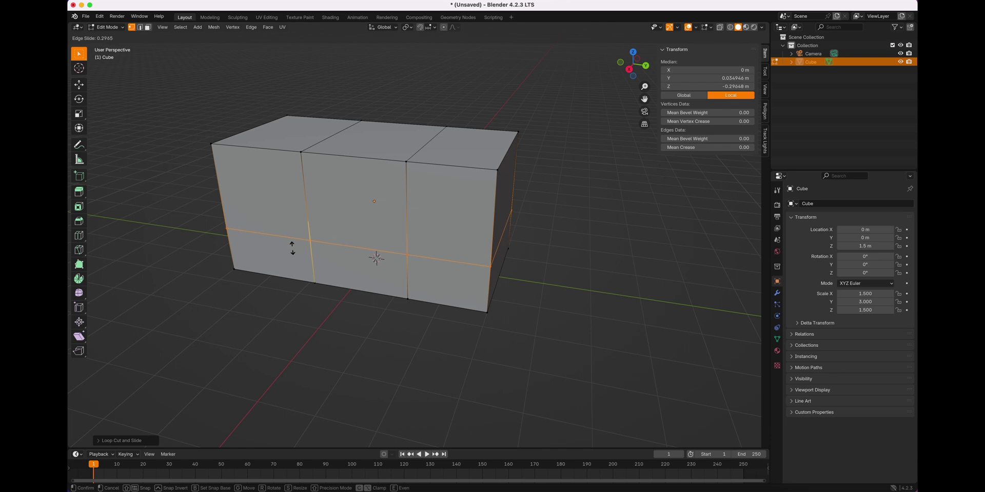
{"action": "left_click", "coordinate": [293, 249]}
Step: Add a vertical loop cut through the end section with the higher Y values, at about 0.72 m local Y
{"action": "middle_click_drag", "start_coordinate": [395, 219], "coordinate": [332, 212]}
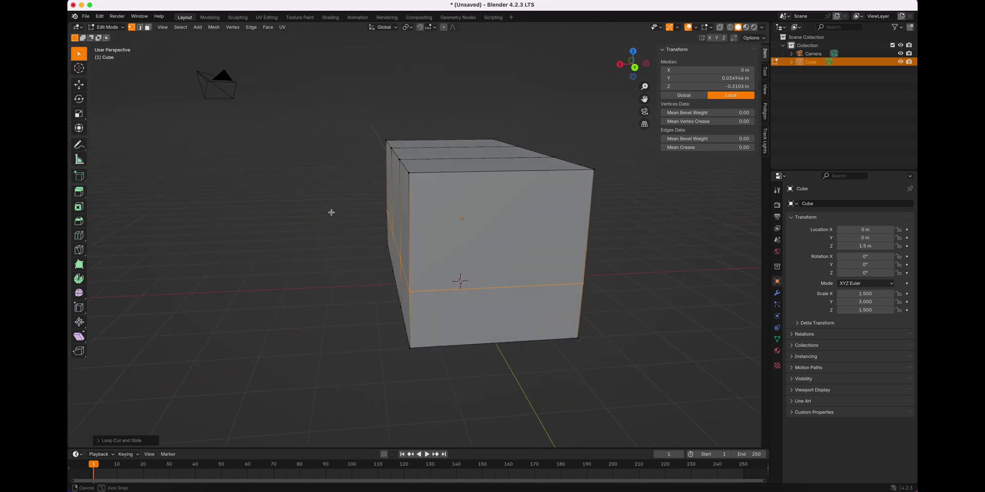
{"action": "middle_click_drag", "start_coordinate": [560, 229], "coordinate": [477, 222]}
{"action": "middle_click_drag", "start_coordinate": [603, 252], "coordinate": [352, 256], "text": "shift"}
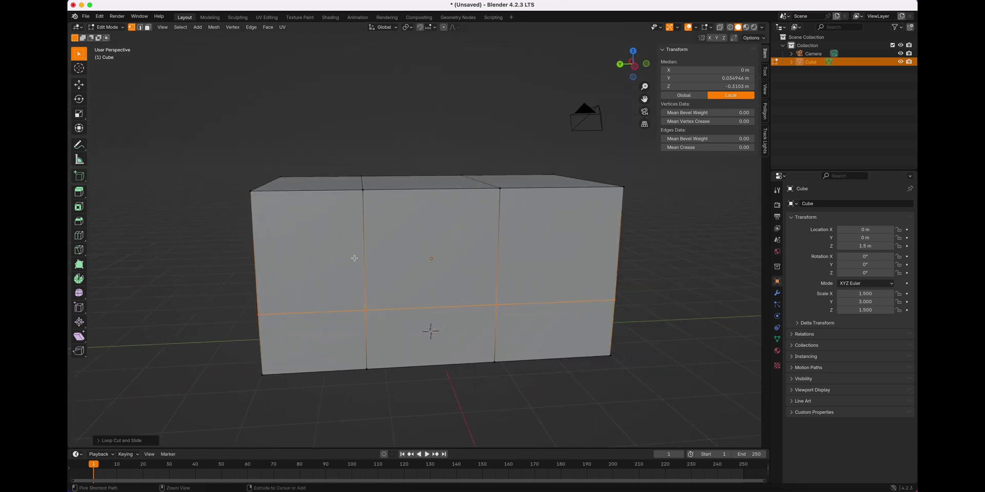
{"action": "key", "text": "ctrl+r"}
{"action": "left_click", "coordinate": [311, 201]}
{"action": "left_click", "coordinate": [309, 204]}
{"action": "key", "text": "ctrl+r"}
{"action": "left_click", "coordinate": [368, 194]}
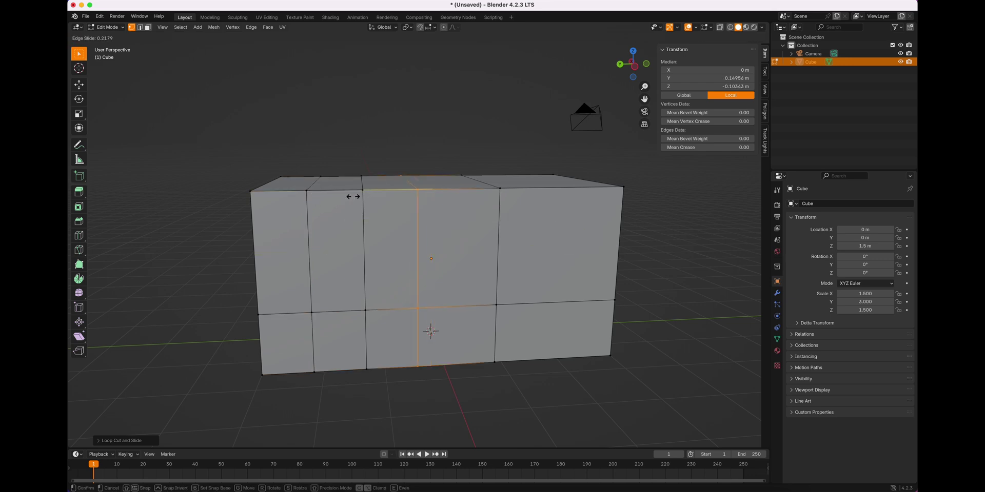
{"action": "right_click", "coordinate": [324, 228]}
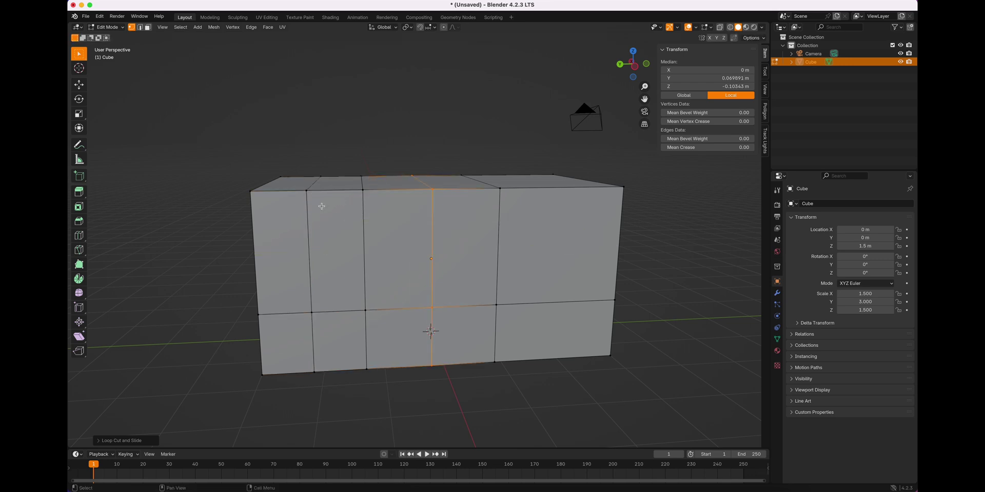
{"action": "left_click", "coordinate": [323, 207], "text": "alt"}
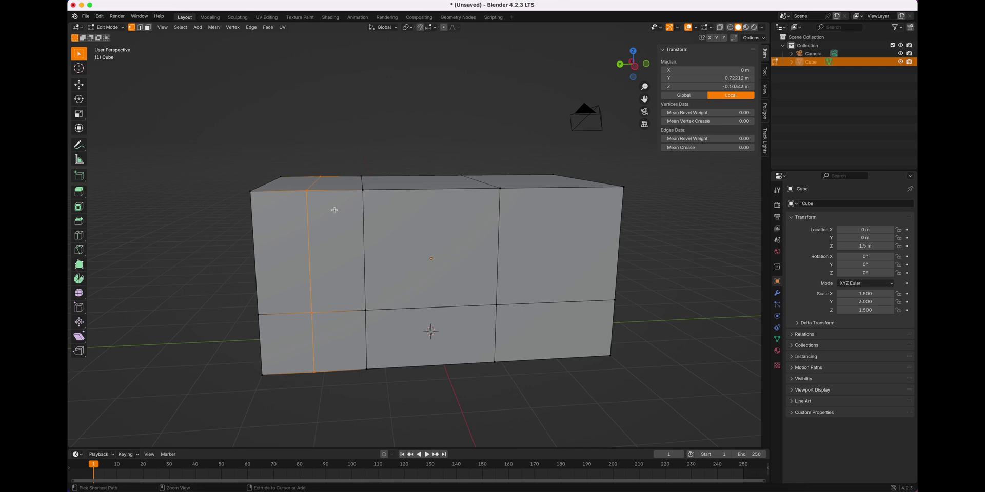
Step: Add two horizontal loop cuts to the upper part of the box, at about 0.82 m and 0.51 m local Z
{"action": "left_click", "coordinate": [261, 221]}
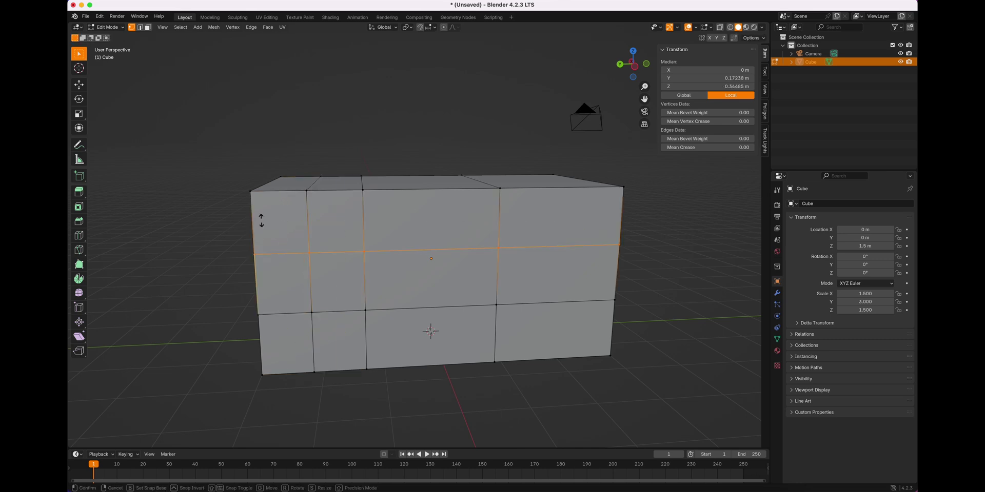
{"action": "left_click", "coordinate": [271, 174]}
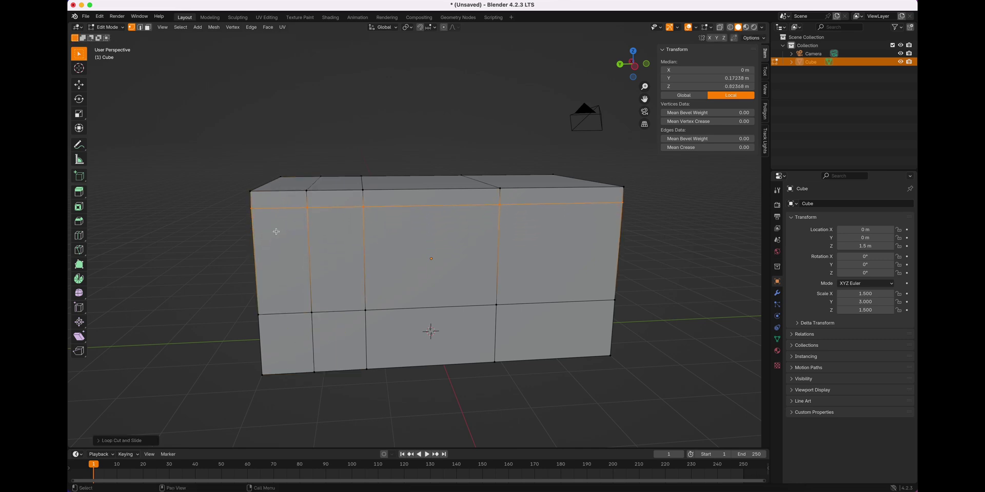
{"action": "key", "text": "ctrl+r"}
{"action": "left_click", "coordinate": [266, 231]}
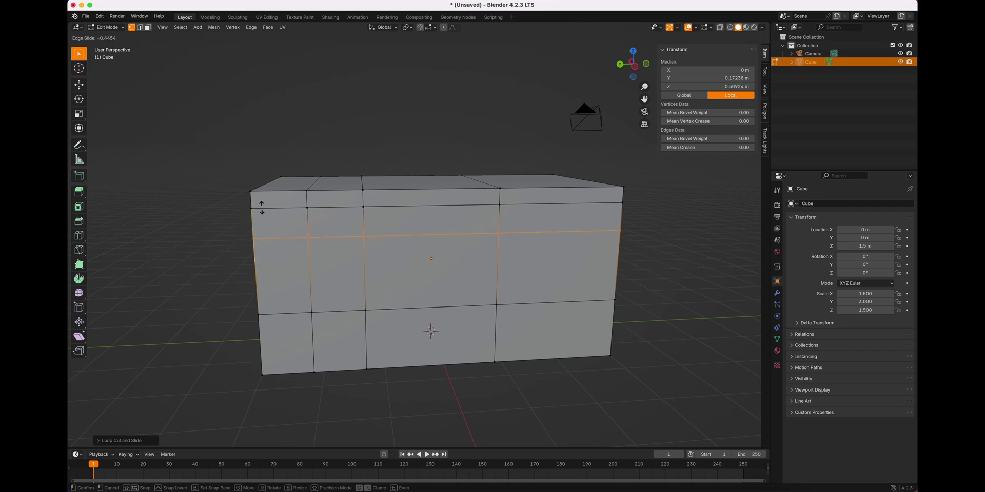
{"action": "left_click", "coordinate": [261, 207]}
Step: Cut a door opening in the negative-X long wall by deleting the two narrow stacked faces below the upper cuts
{"action": "left_click", "coordinate": [334, 282]}
{"action": "key", "text": "3"}
{"action": "left_click", "coordinate": [342, 295]}
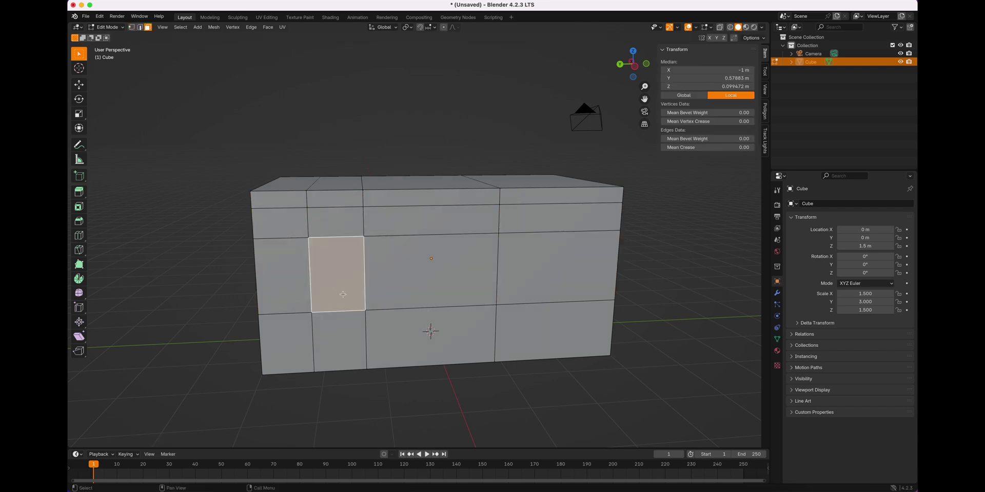
{"action": "left_click", "coordinate": [348, 323], "text": "ctrl"}
{"action": "key", "text": "x"}
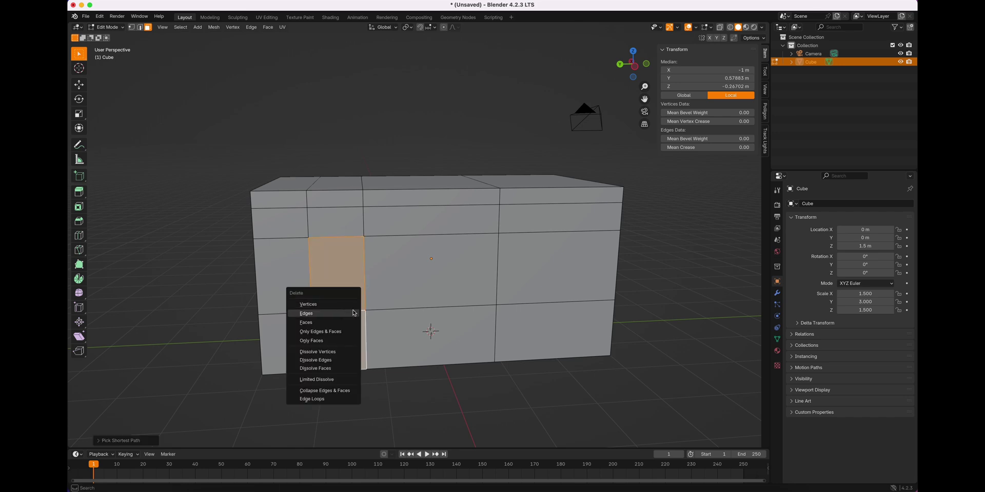
{"action": "left_click", "coordinate": [326, 322]}
Step: Cut a window opening in the opposite long wall by deleting the wide middle section's large face and the face directly above it
{"action": "middle_click_drag", "start_coordinate": [380, 286], "coordinate": [497, 255]}
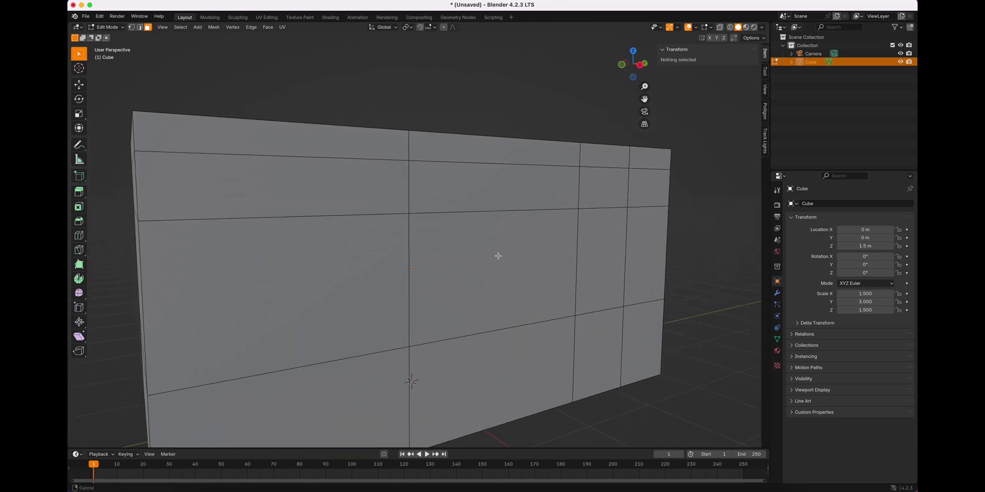
{"action": "scroll", "coordinate": [496, 255], "scroll_direction": "down", "scroll_amount": 1}
{"action": "left_click", "coordinate": [499, 268]}
{"action": "middle_click_drag", "start_coordinate": [536, 277], "coordinate": [473, 191]}
{"action": "left_click", "coordinate": [472, 192], "text": "shift"}
{"action": "key", "text": "x"}
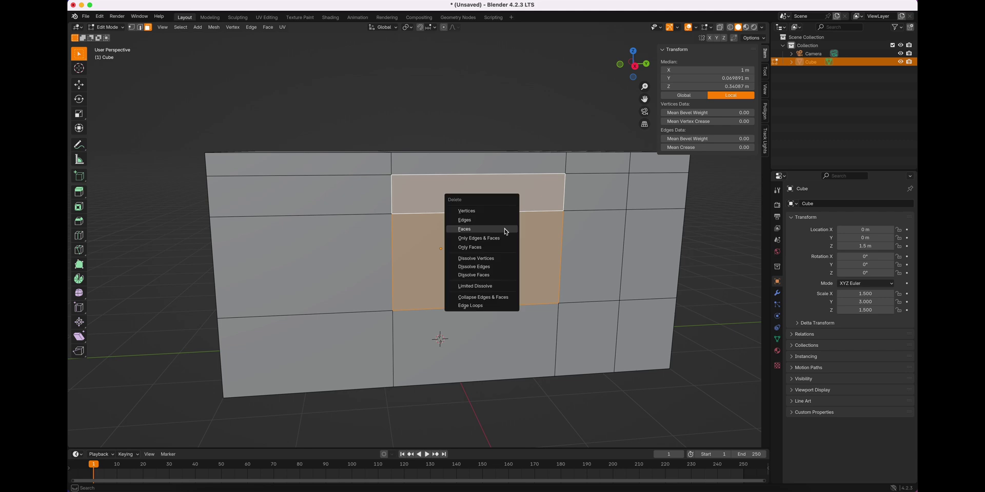
{"action": "left_click", "coordinate": [504, 228]}
Step: Return to Object Mode, delete the camera and add a new cube mesh
{"action": "middle_click_drag", "start_coordinate": [511, 219], "coordinate": [452, 231]}
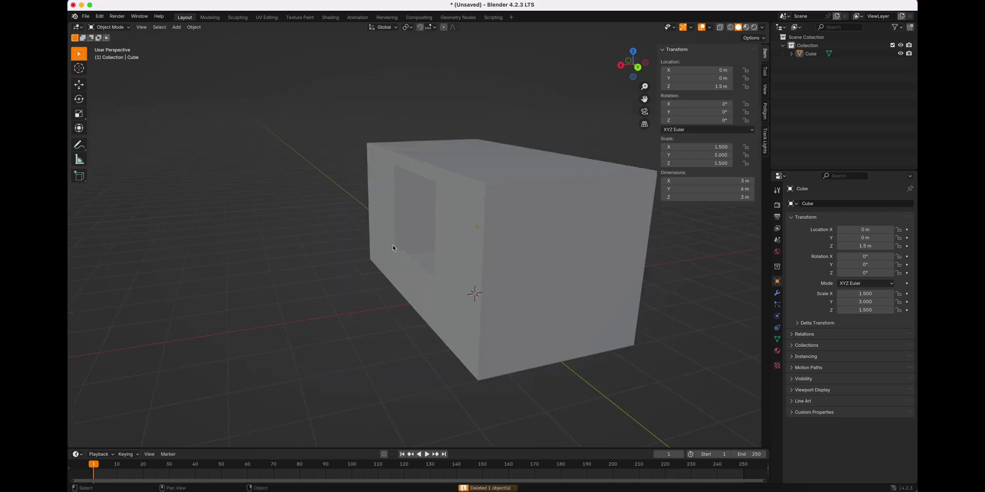
{"action": "key", "text": "shift+a"}
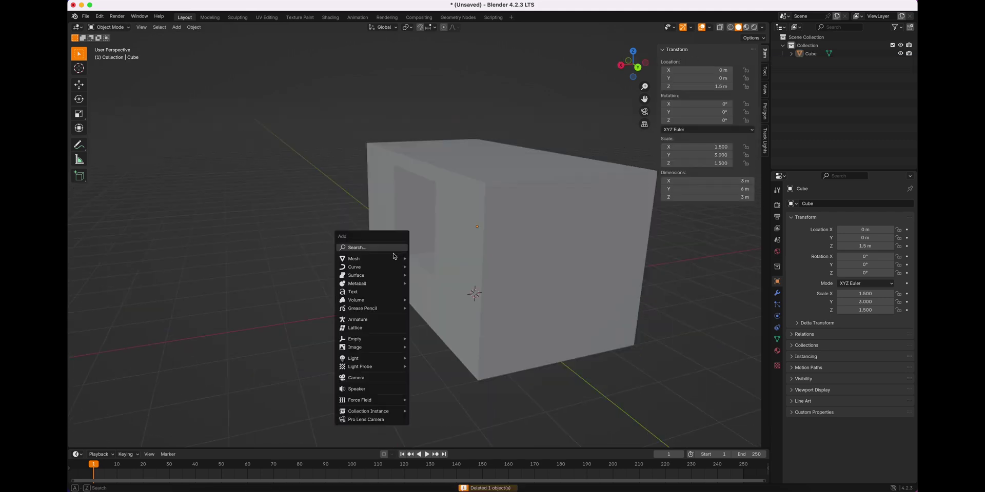
{"action": "mouse_move", "coordinate": [376, 259]}
{"action": "left_click", "coordinate": [457, 268]}
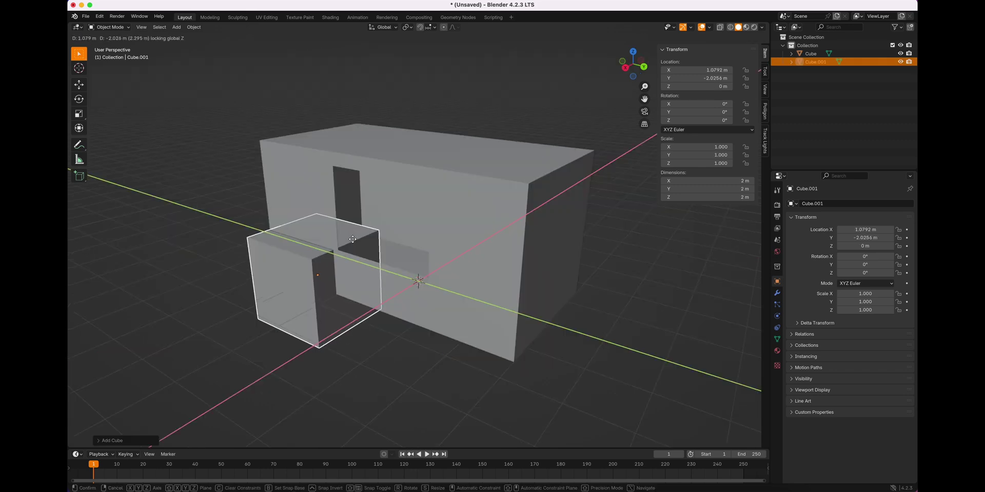
Step: Move the new cube to the window wall at about X 1.07 m, Y -1.97 m, and raise it to about Z 1.81 m
{"action": "left_click", "coordinate": [353, 239]}
{"action": "key", "text": "g"}
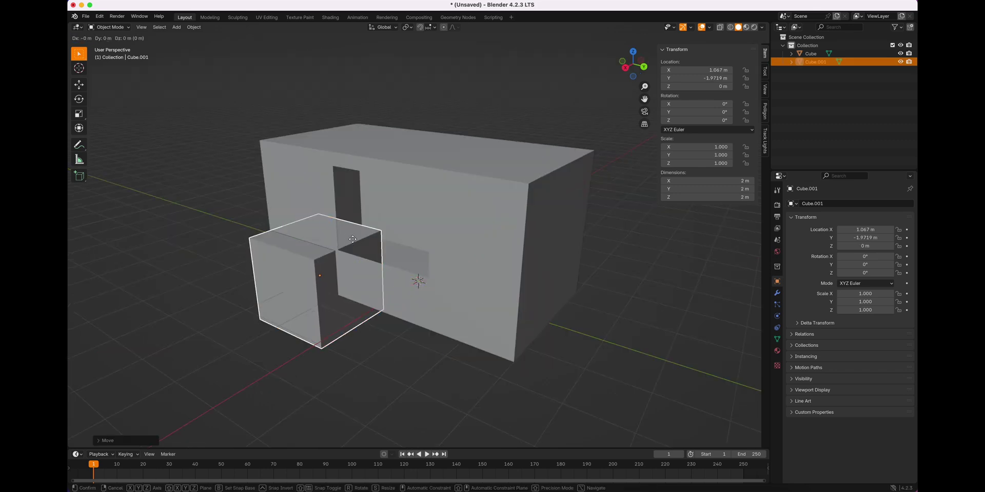
{"action": "key", "text": "z"}
{"action": "left_click", "coordinate": [341, 162]}
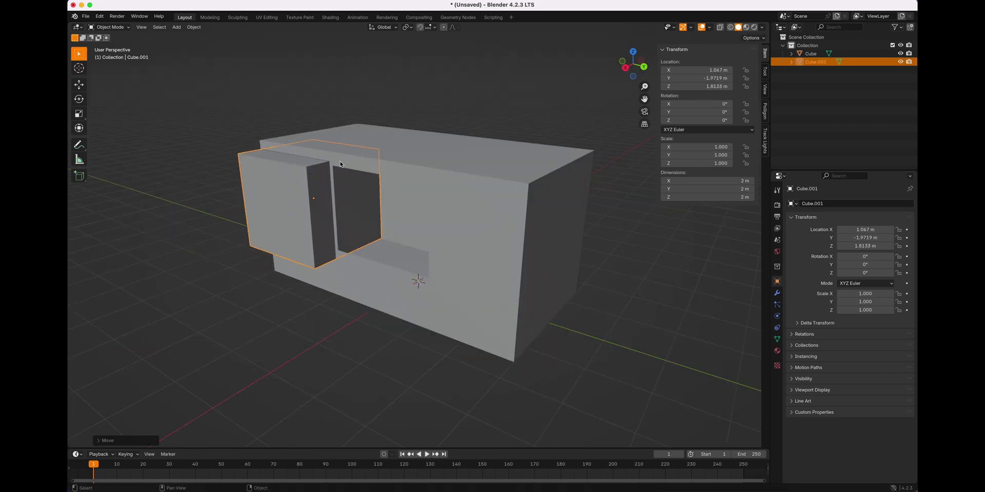
Step: Rotate the new cube about -28° around the Y axis and set its Z dimension to 4 m
{"action": "scroll", "coordinate": [341, 163], "scroll_direction": "up", "scroll_amount": 1}
{"action": "key", "text": "r"}
{"action": "key", "text": "r"}
{"action": "key", "text": "y"}
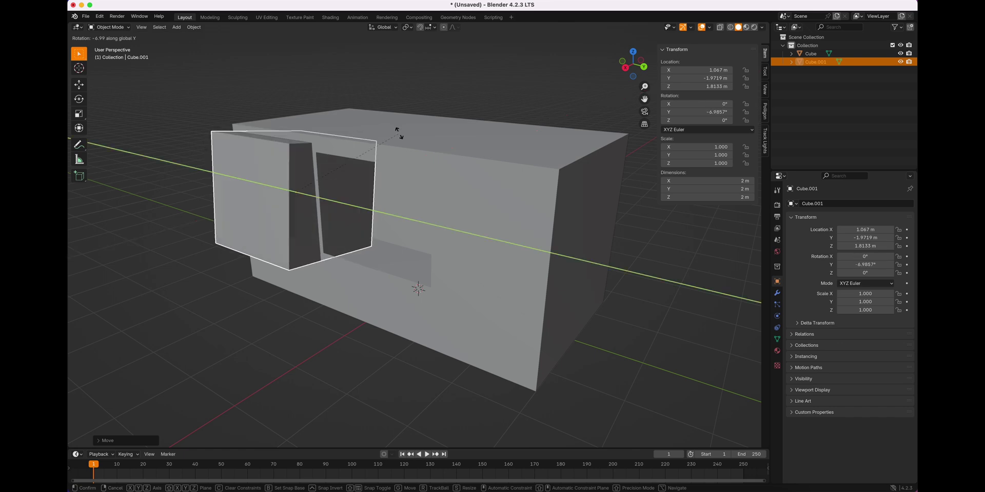
{"action": "left_click", "coordinate": [459, 167]}
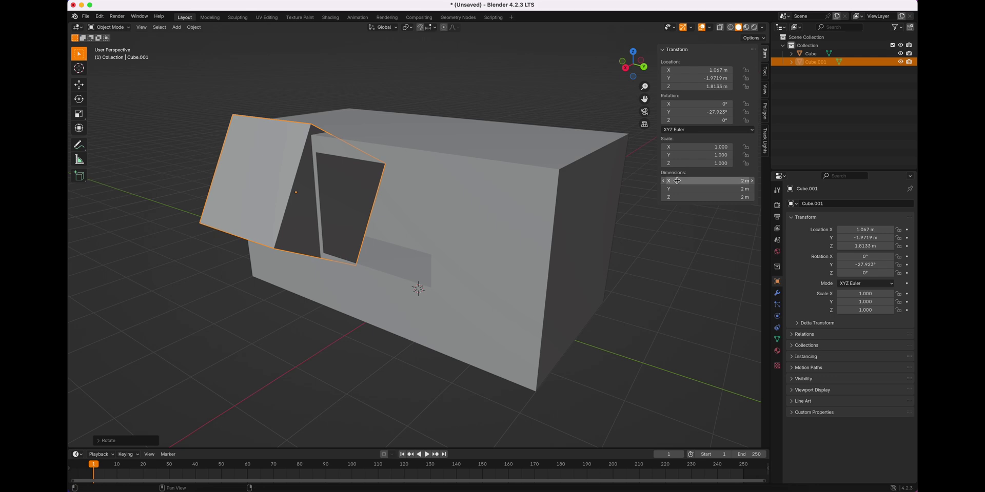
{"action": "left_click_drag", "start_coordinate": [682, 189], "coordinate": [728, 197]}
{"action": "key", "text": "super+z"}
{"action": "key", "text": "super+z"}
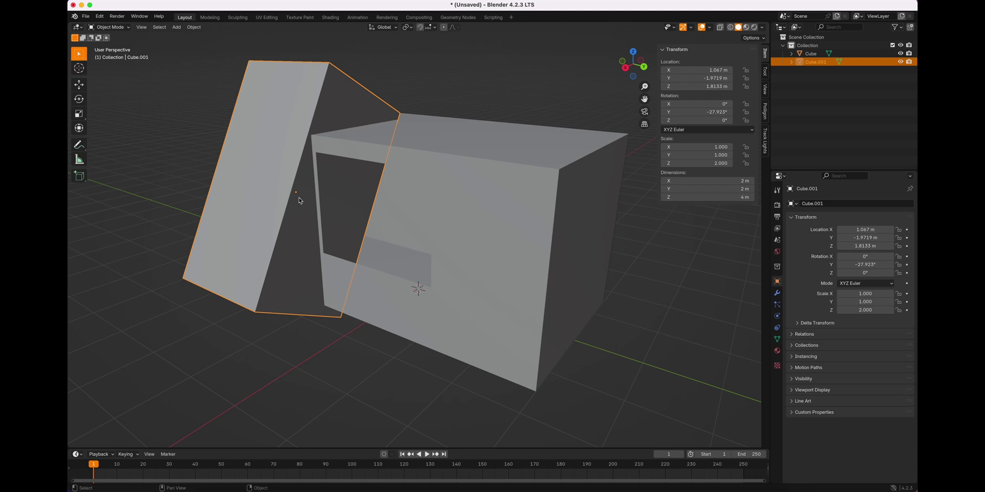
Step: Move the slanted block horizontally to about X 1.60 m, Y -1.88 m, and tilt it to a Y rotation of about -50.7°
{"action": "key", "text": "g"}
{"action": "key", "text": "shift+z"}
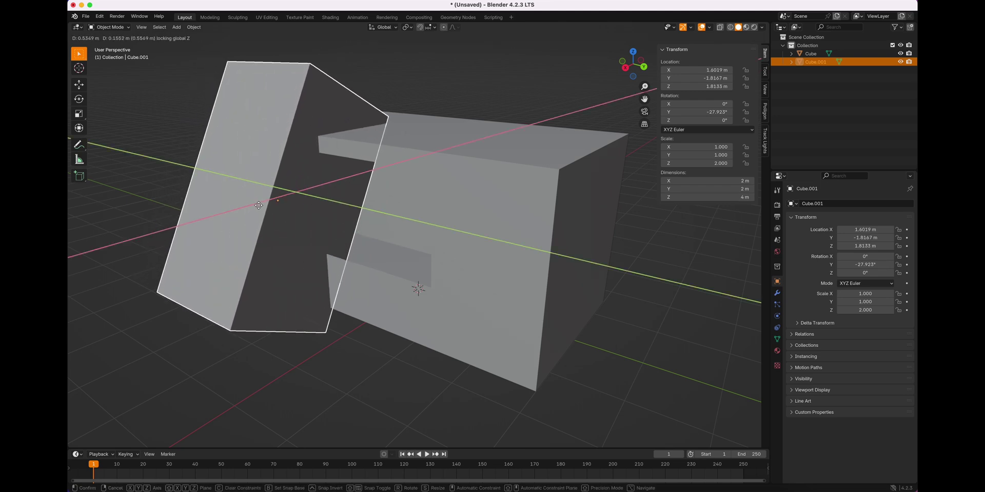
{"action": "left_click", "coordinate": [287, 205]}
{"action": "middle_click_drag", "start_coordinate": [297, 204], "coordinate": [417, 211]}
Step: Duplicate the slanted block along Y to about Y 2.60 m, at the other end of the window wall
{"action": "key", "text": "shift+d"}
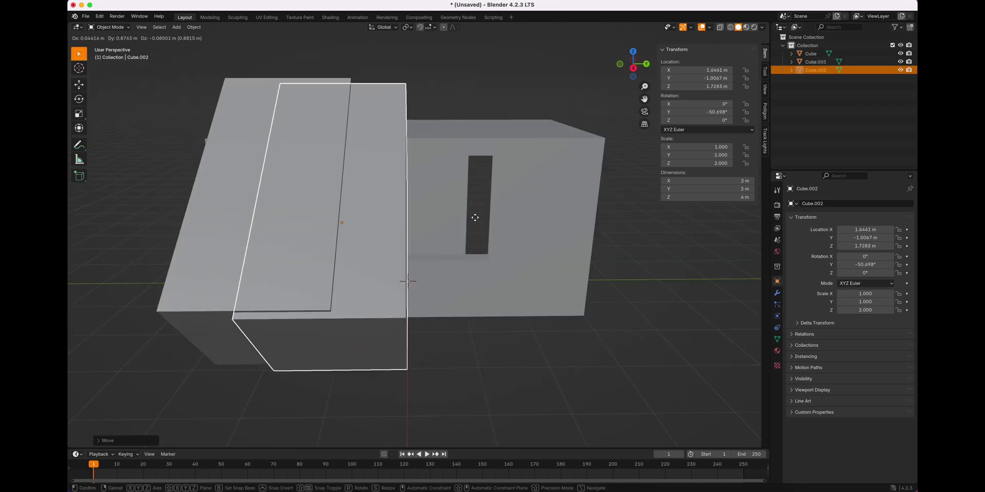
{"action": "key", "text": "x"}
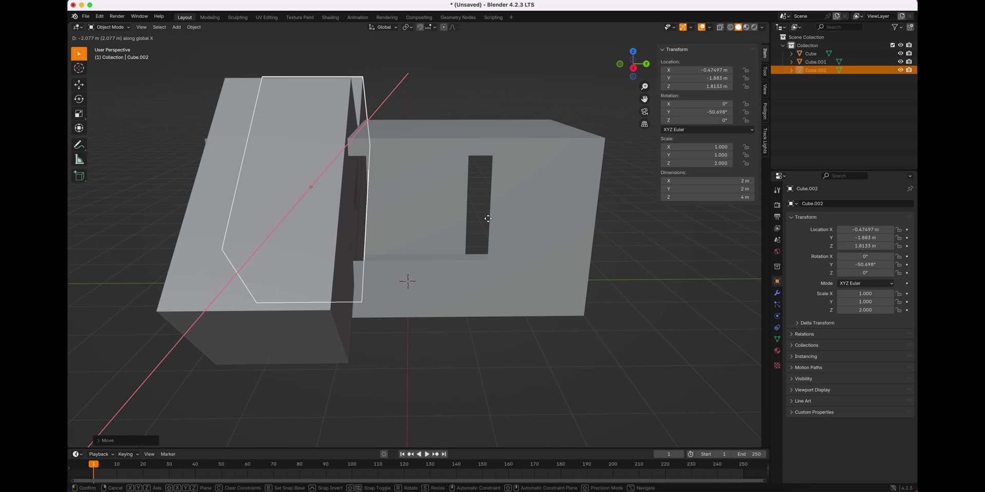
{"action": "key", "text": "y"}
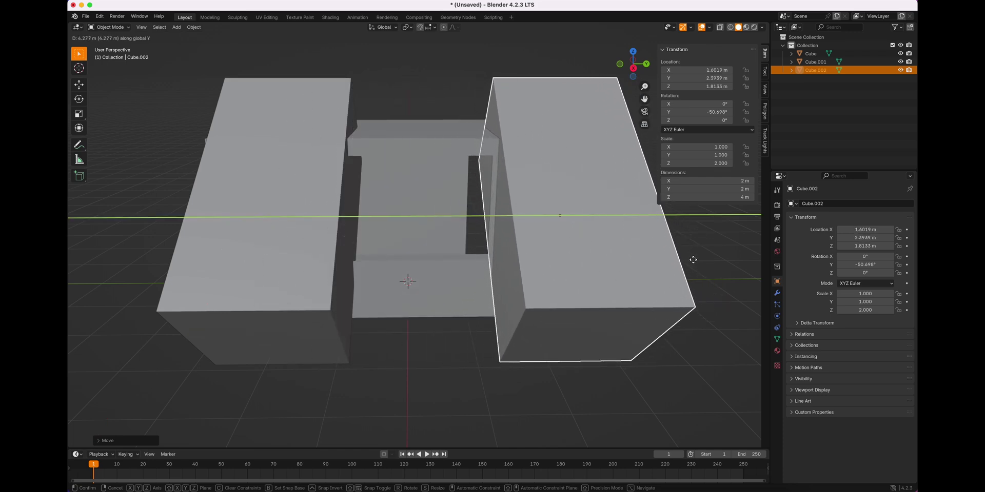
{"action": "left_click", "coordinate": [585, 275]}
Step: Deselect everything and add another cube mesh to the scene
{"action": "middle_click_drag", "start_coordinate": [586, 275], "coordinate": [433, 276]}
{"action": "key", "text": "alt+a"}
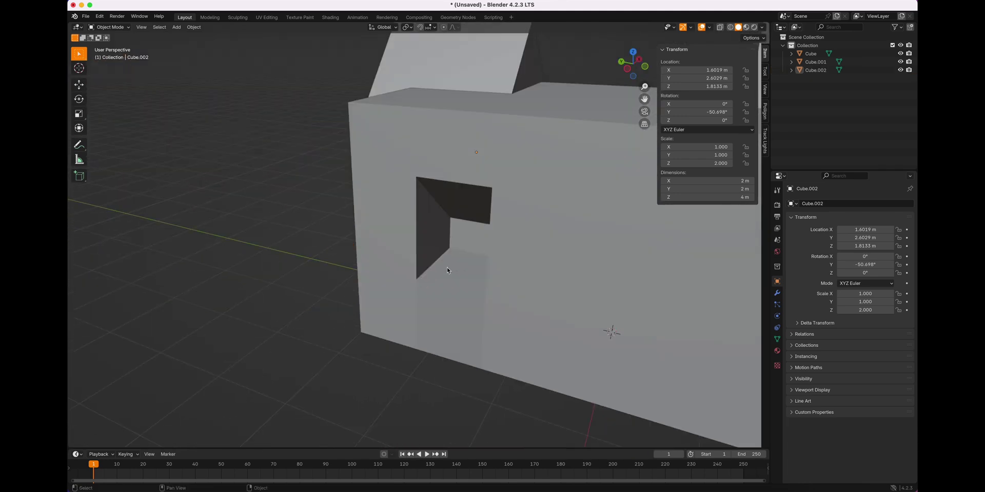
{"action": "key", "text": "shift+a"}
{"action": "mouse_move", "coordinate": [435, 264]}
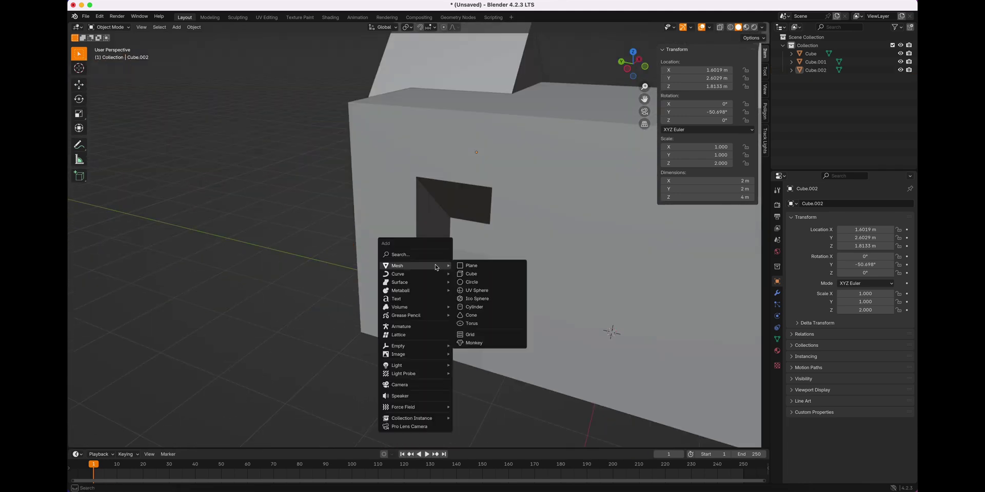
{"action": "left_click", "coordinate": [484, 274]}
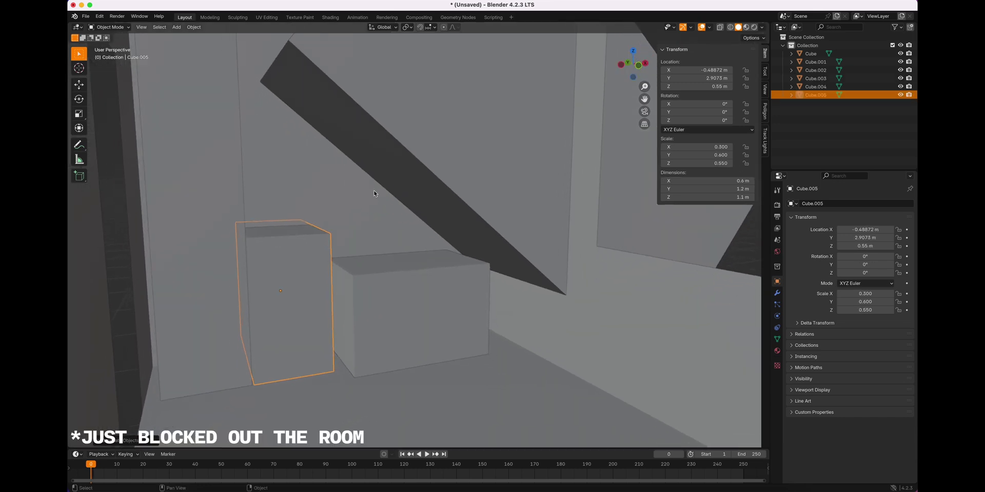
Step: Move the 2.8 m tall block horizontally to about X -1.20 m, Y 2.97 m, and clear the selection
{"action": "left_click", "coordinate": [198, 346]}
{"action": "key", "text": "g"}
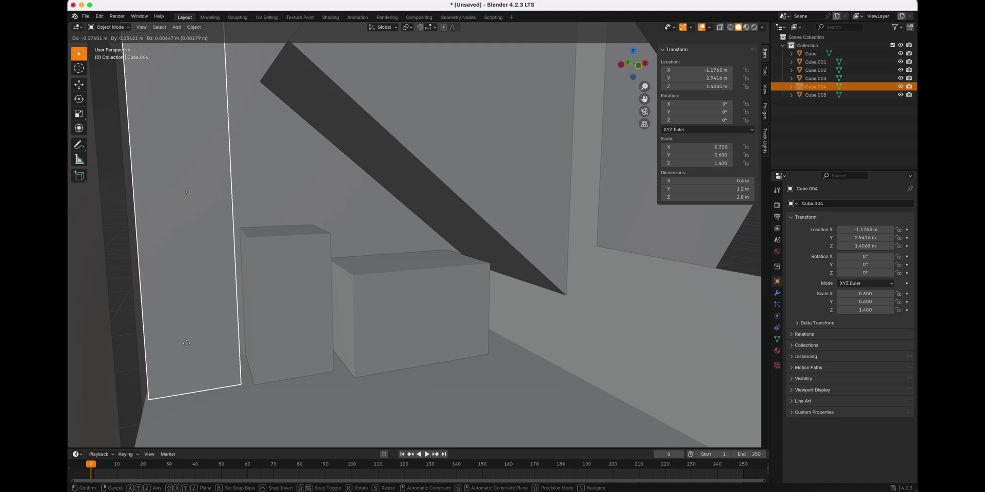
{"action": "key", "text": "shift+z"}
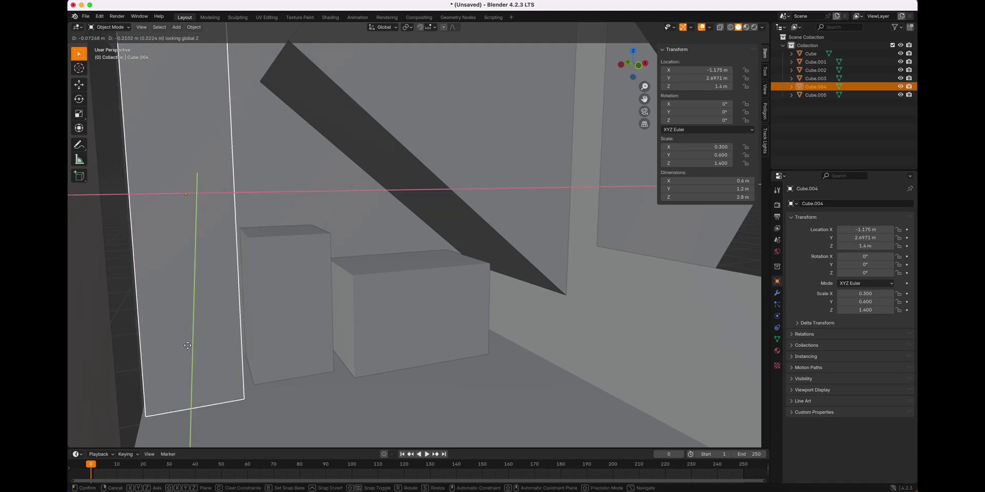
{"action": "left_click", "coordinate": [190, 347]}
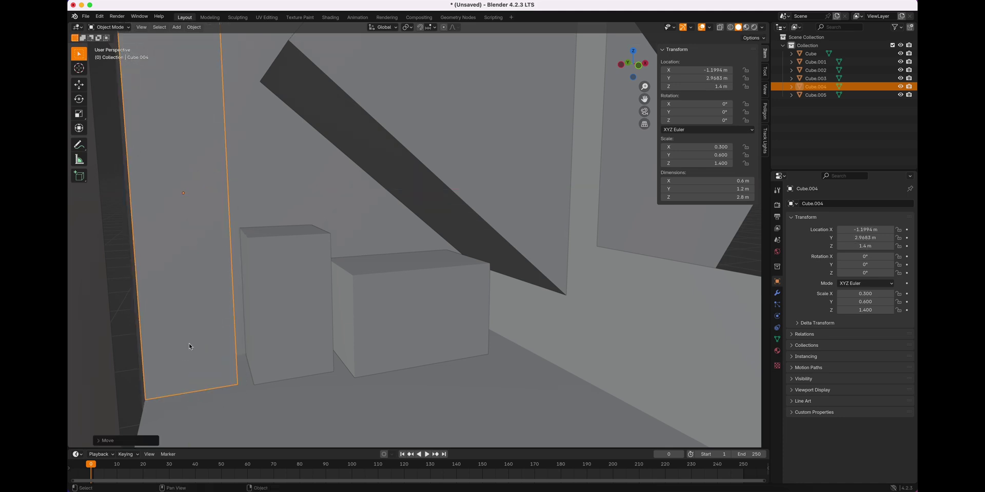
{"action": "left_click", "coordinate": [260, 351]}
{"action": "scroll", "coordinate": [454, 341], "scroll_direction": "down", "scroll_amount": 3}
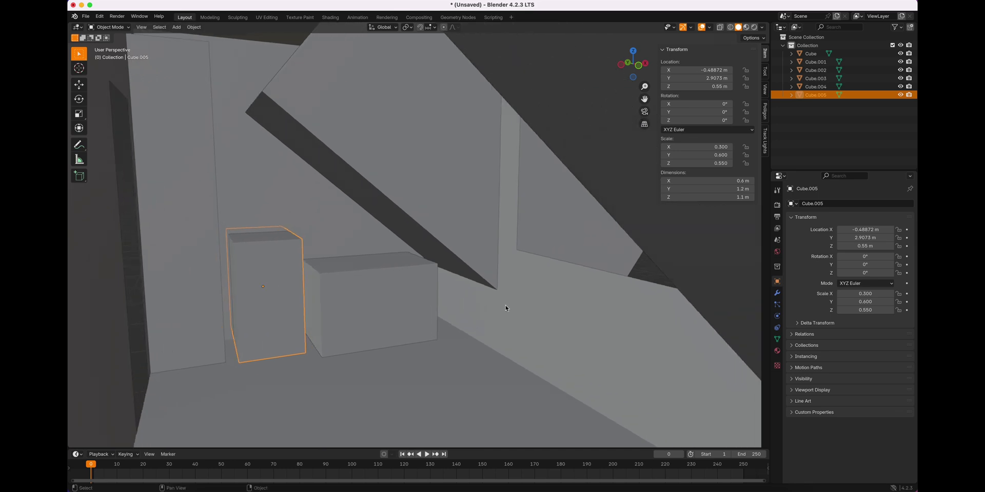
{"action": "key", "text": "alt+a"}
Step: Show the whole scene from above in wireframe and add a camera at the origin
{"action": "middle_click_drag", "start_coordinate": [586, 289], "coordinate": [549, 303]}
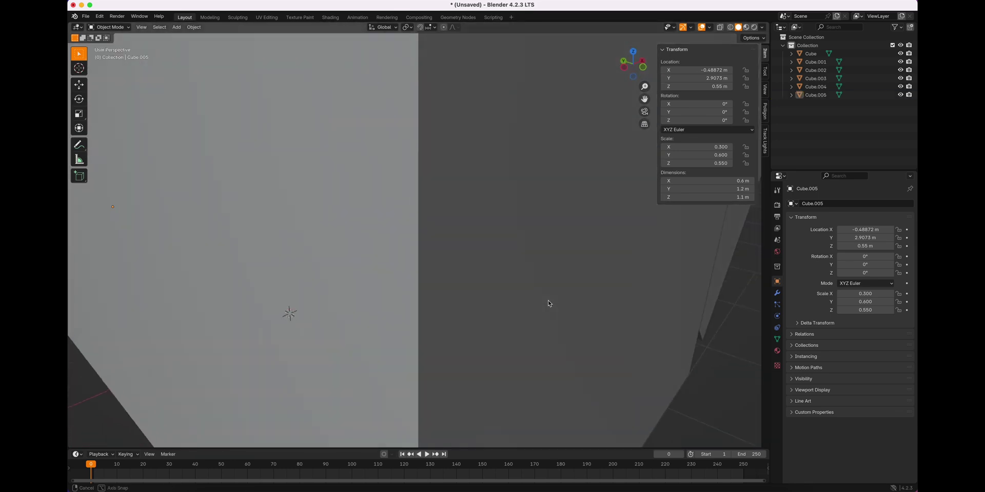
{"action": "left_click", "coordinate": [633, 51]}
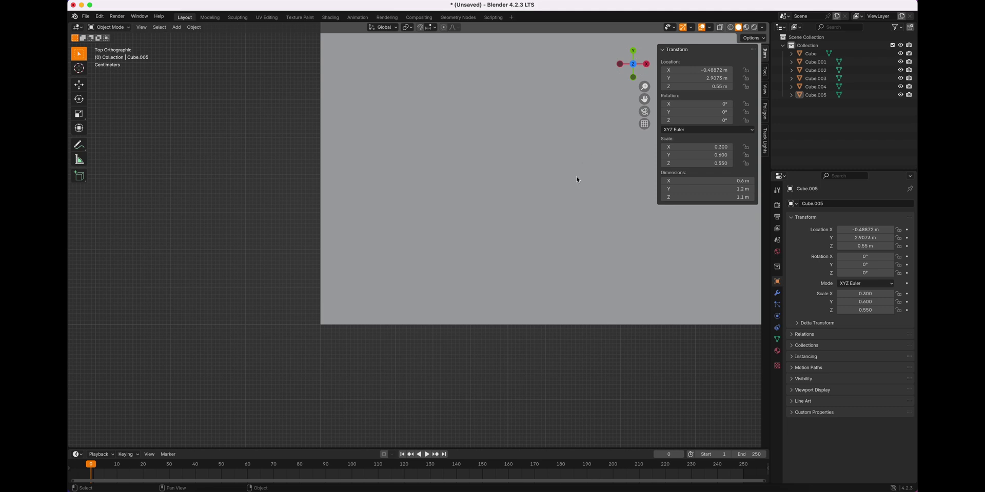
{"action": "key", "text": "t"}
{"action": "scroll", "coordinate": [445, 246], "scroll_direction": "down", "scroll_amount": 5}
{"action": "key", "text": "t"}
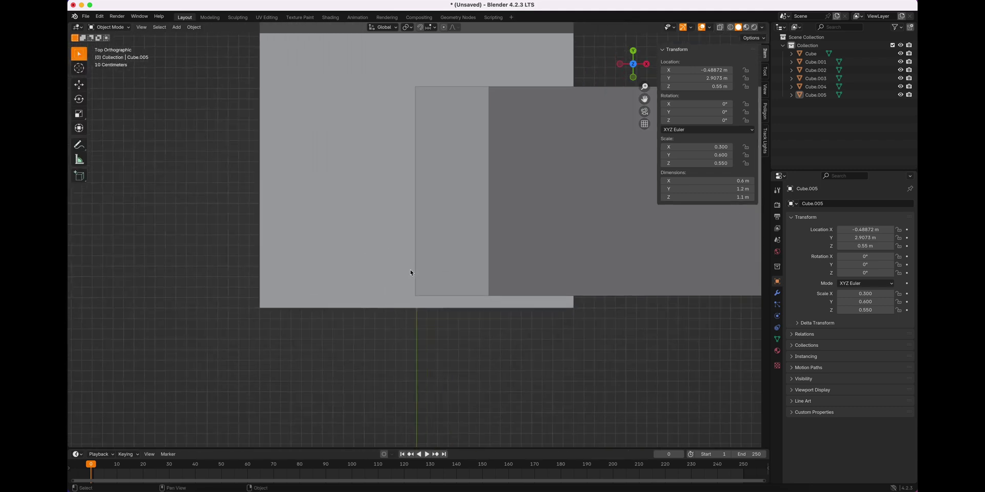
{"action": "scroll", "coordinate": [490, 227], "scroll_direction": "down", "scroll_amount": 3}
{"action": "middle_click_drag", "start_coordinate": [486, 244], "coordinate": [506, 305], "text": "shift"}
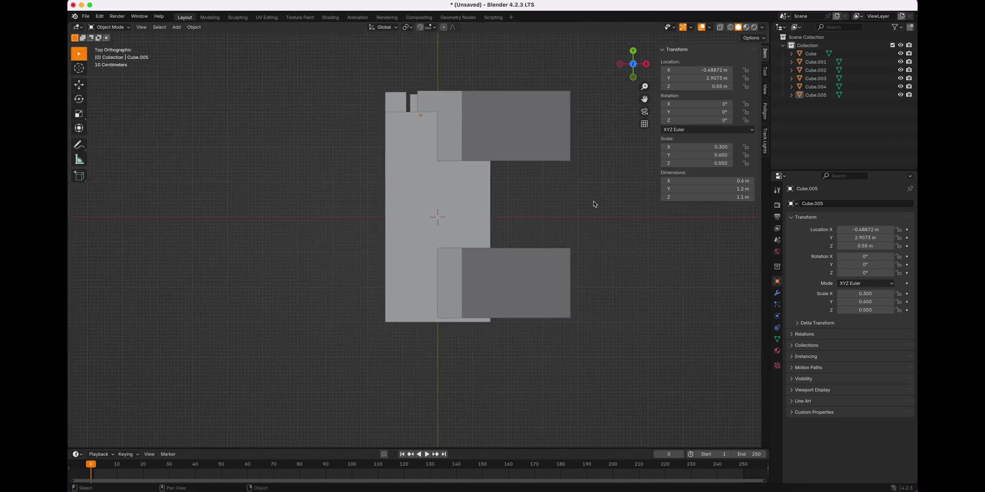
{"action": "key", "text": "shift+z"}
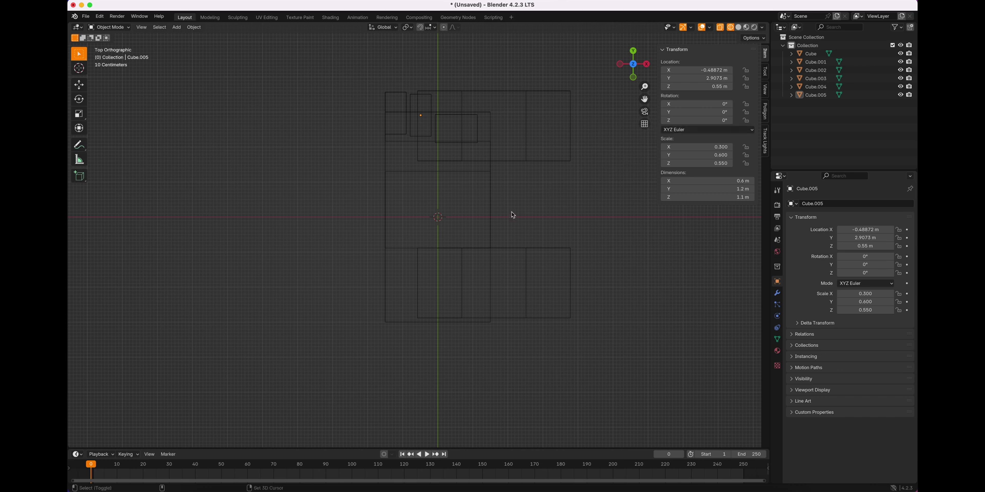
{"action": "key", "text": "shift+a"}
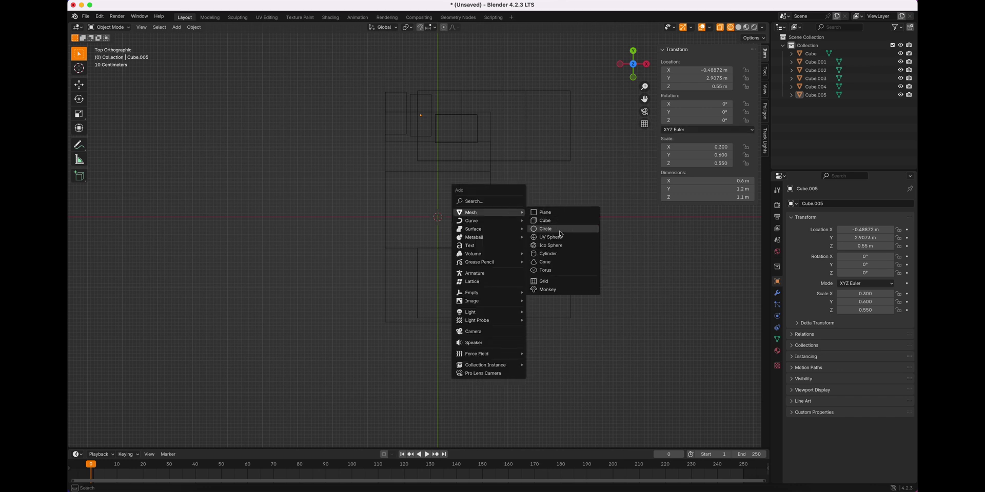
{"action": "left_click", "coordinate": [472, 331]}
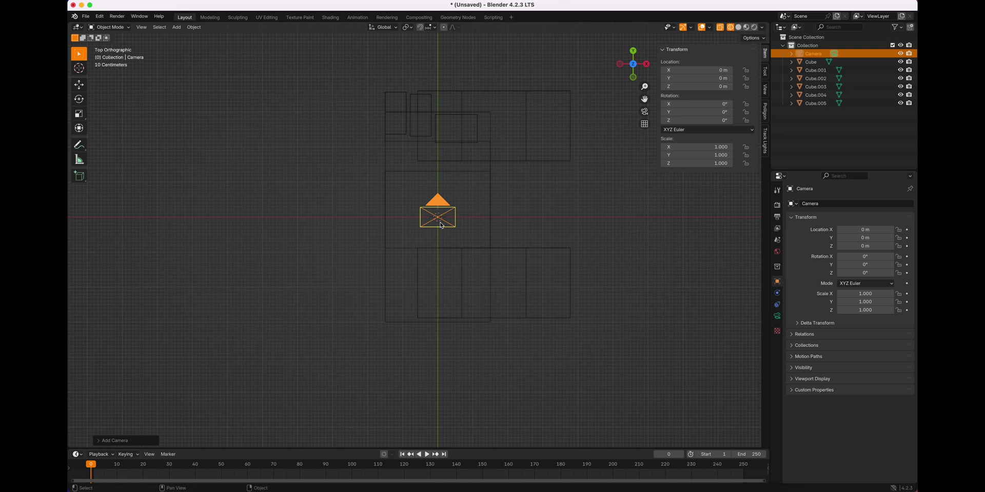
Step: Move the camera to about X -0.74 m, Y -0.39 m, and rotate it to X 100° and Z -34° in camera view
{"action": "key", "text": "g"}
{"action": "key", "text": "shift+z"}
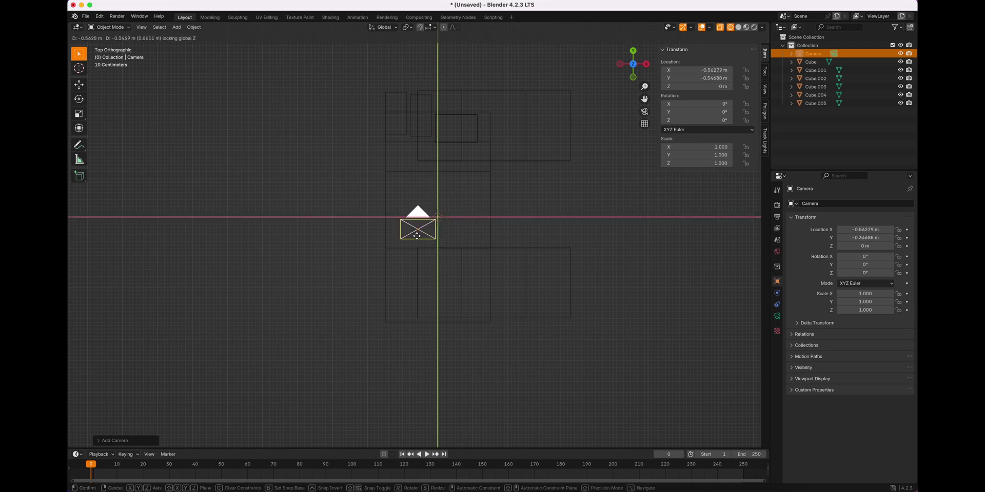
{"action": "left_click", "coordinate": [411, 238]}
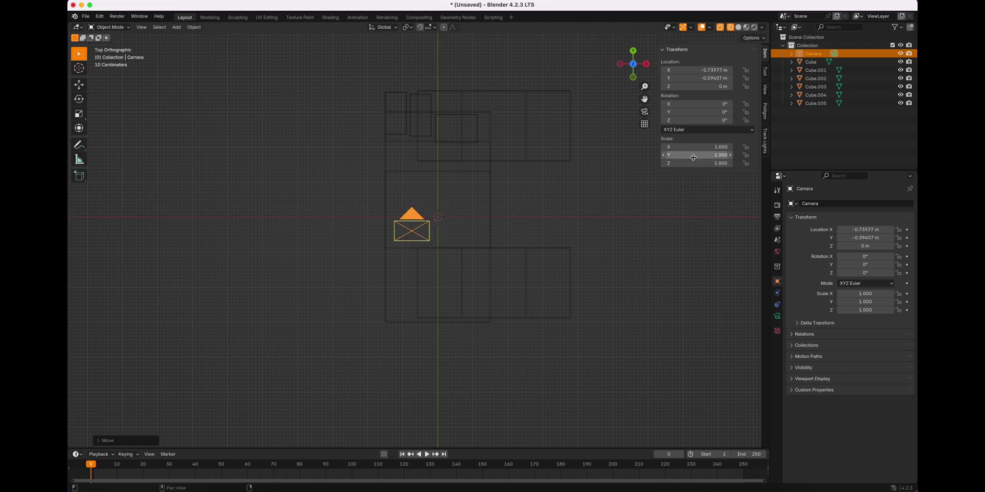
{"action": "left_click", "coordinate": [646, 114]}
{"action": "left_click_drag", "start_coordinate": [691, 103], "coordinate": [666, 120]}
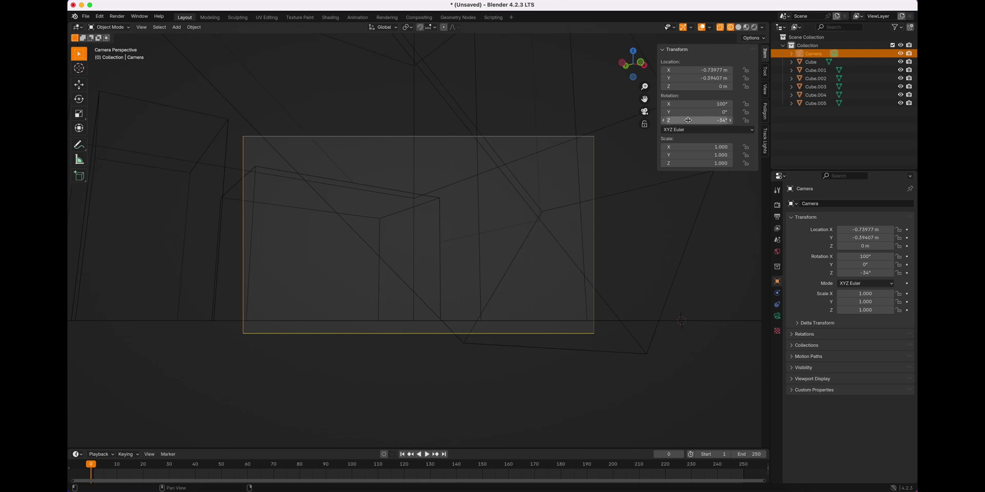
Step: Set the camera's focal length to 16 mm
{"action": "left_click", "coordinate": [777, 316]}
{"action": "left_click", "coordinate": [860, 243]}
{"action": "type", "text": "1"}
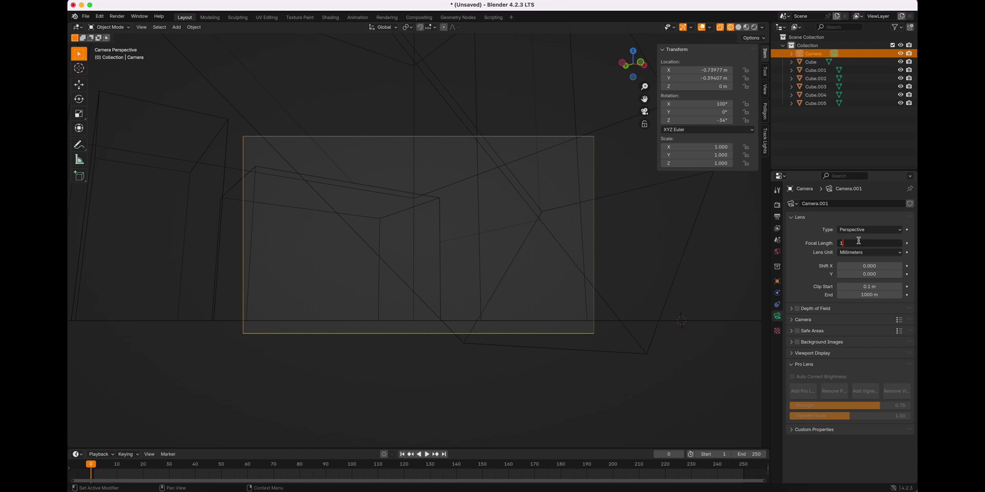
{"action": "type", "text": "6"}
{"action": "key", "text": "Return"}
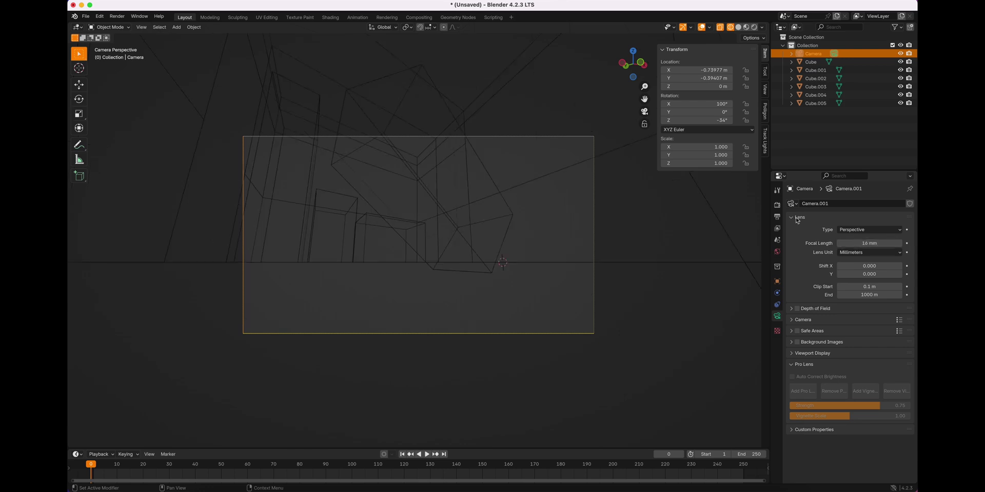
Step: Raise the camera to Z 0.5 m and, in solid shading, set its Z rotation to -24°
{"action": "key", "text": "BackSpace"}
{"action": "left_click_drag", "start_coordinate": [698, 87], "coordinate": [655, 86]}
{"action": "scroll", "coordinate": [315, 268], "scroll_direction": "up", "scroll_amount": 2}
{"action": "scroll", "coordinate": [328, 269], "scroll_direction": "up", "scroll_amount": 1}
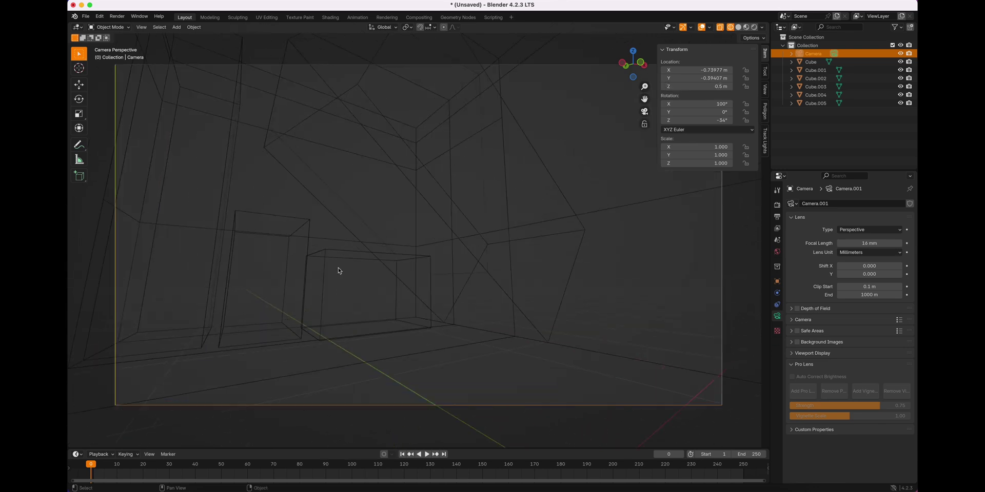
{"action": "key", "text": "z"}
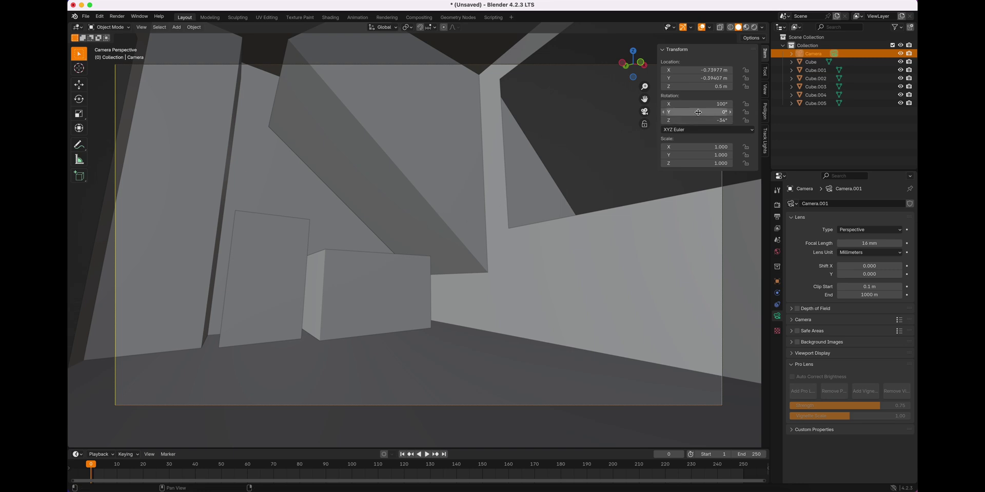
{"action": "left_click_drag", "start_coordinate": [698, 104], "coordinate": [713, 120]}
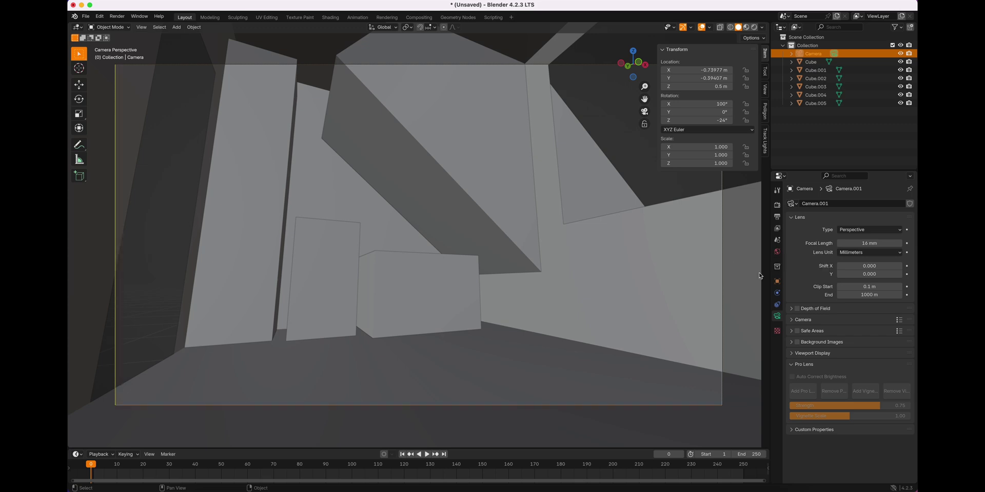
Step: Expand the Film render settings and switch the render engine to Cycles and back to EEVEE
{"action": "left_click", "coordinate": [778, 205]}
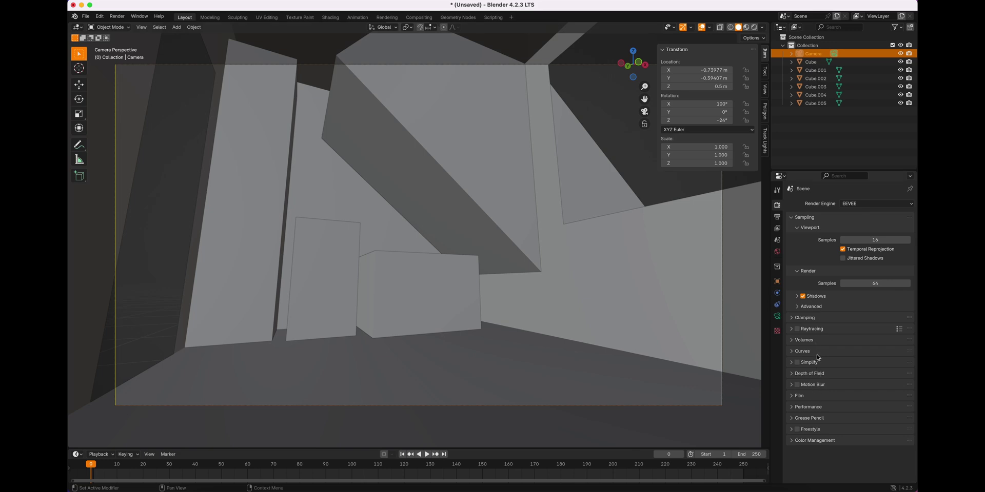
{"action": "left_click", "coordinate": [796, 398]}
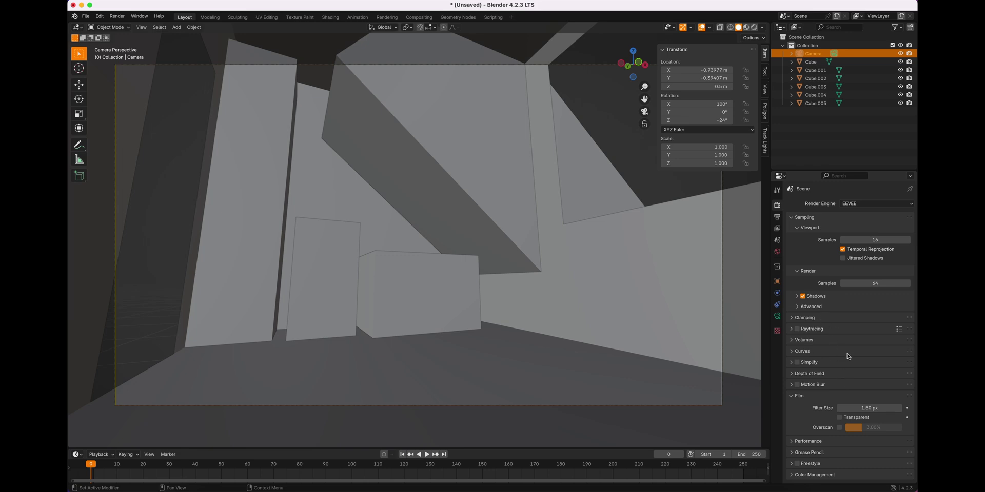
{"action": "left_click", "coordinate": [858, 204]}
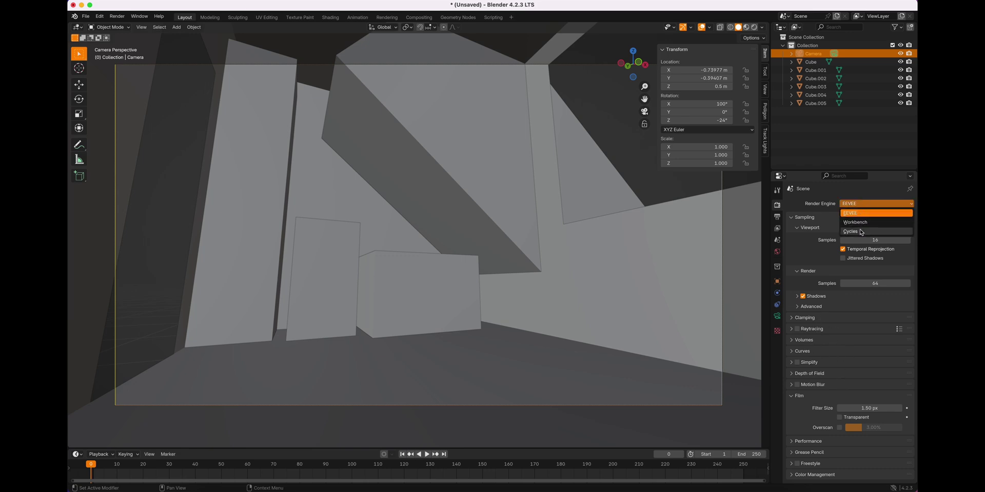
{"action": "left_click", "coordinate": [861, 231]}
{"action": "left_click", "coordinate": [863, 206]}
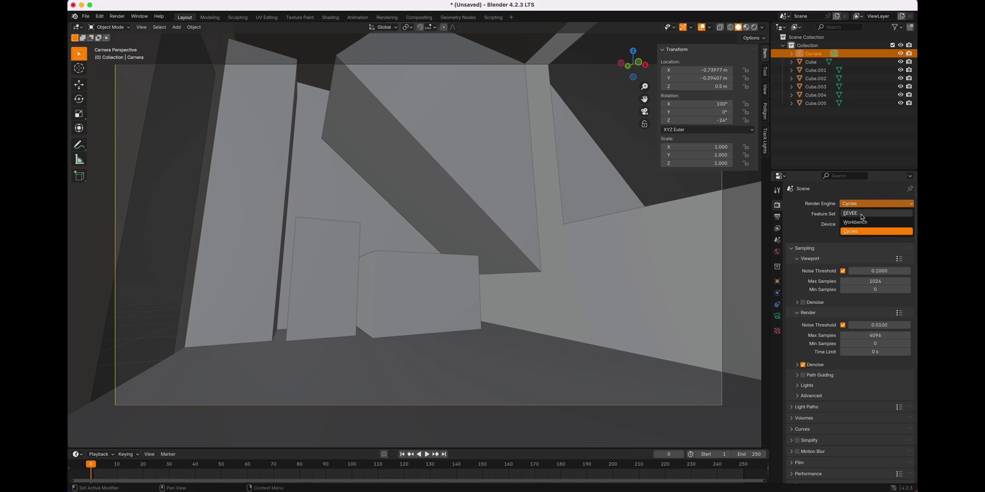
{"action": "left_click", "coordinate": [862, 214]}
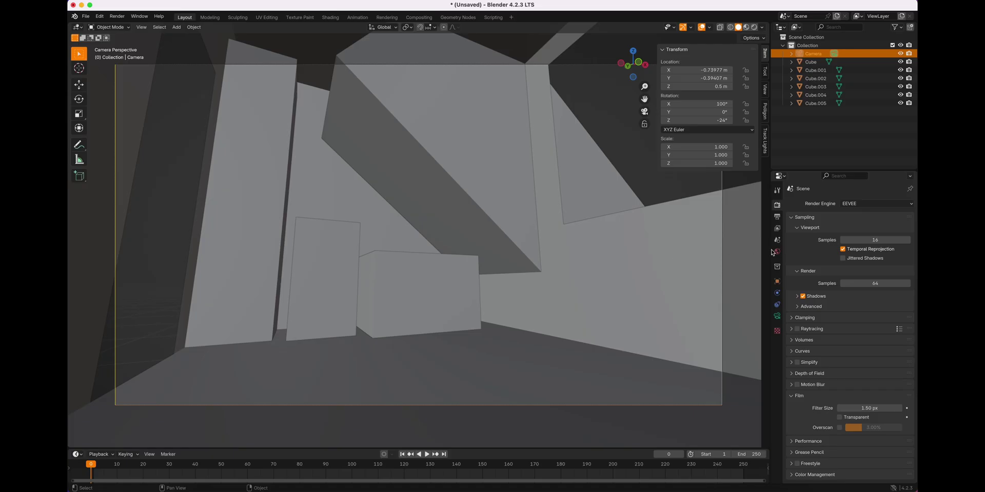
Step: Use an Environment Texture for the world background colour and load rosendal_plains_2_4k.hdr
{"action": "left_click", "coordinate": [776, 251]}
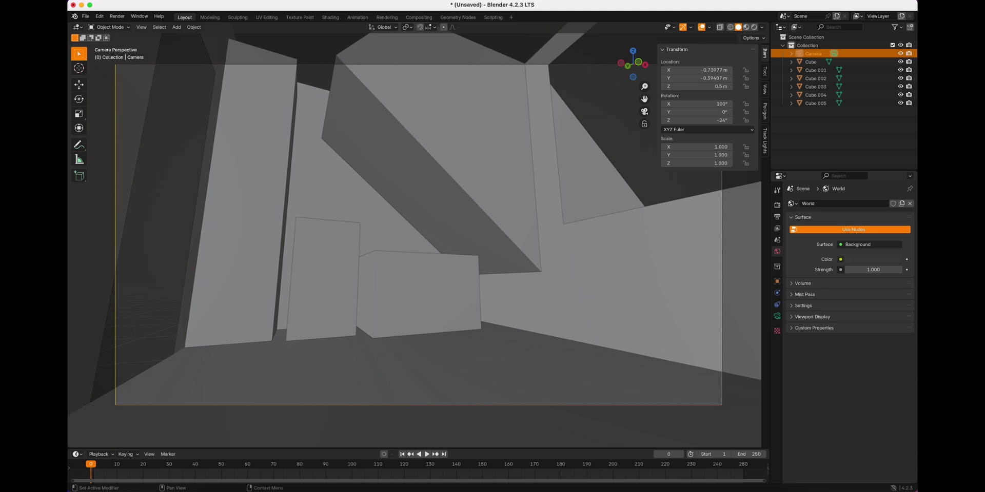
{"action": "left_click", "coordinate": [840, 259]}
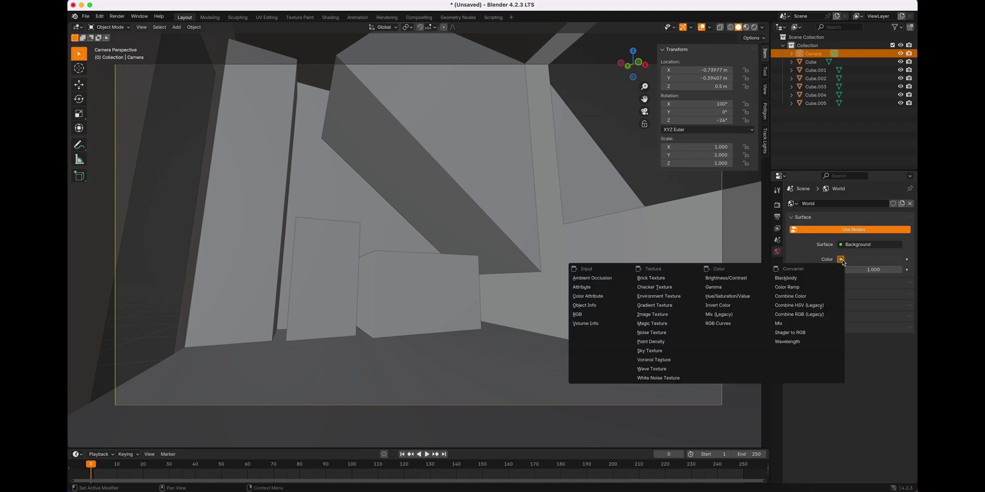
{"action": "left_click", "coordinate": [650, 296]}
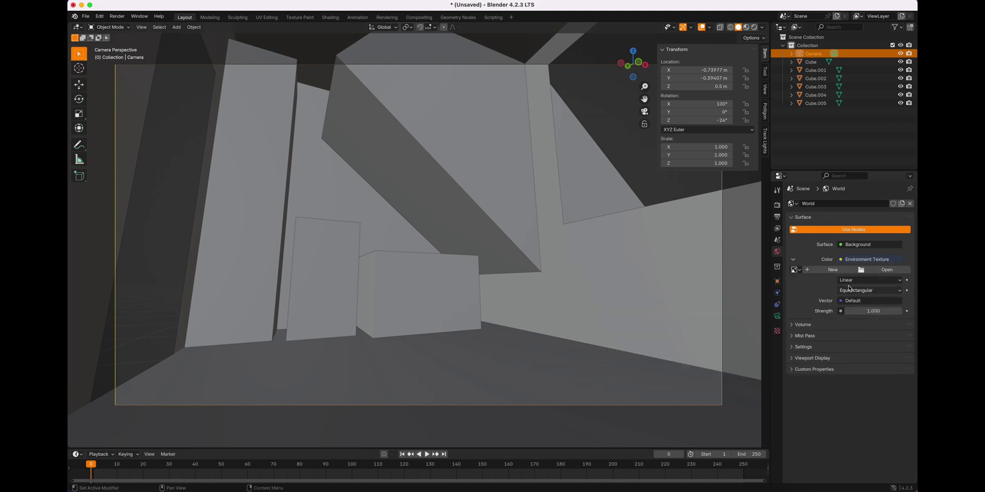
{"action": "left_click", "coordinate": [868, 270]}
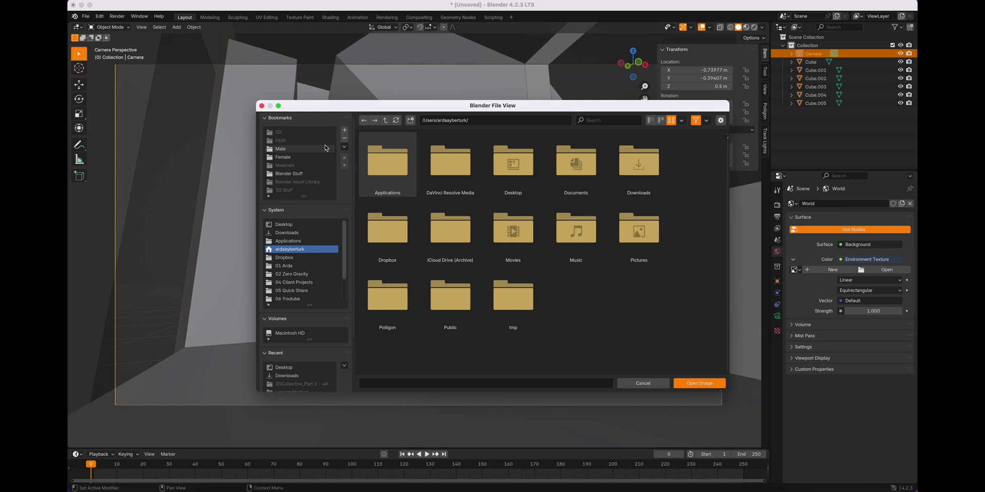
{"action": "left_click", "coordinate": [295, 234]}
{"action": "double_click", "coordinate": [583, 170]}
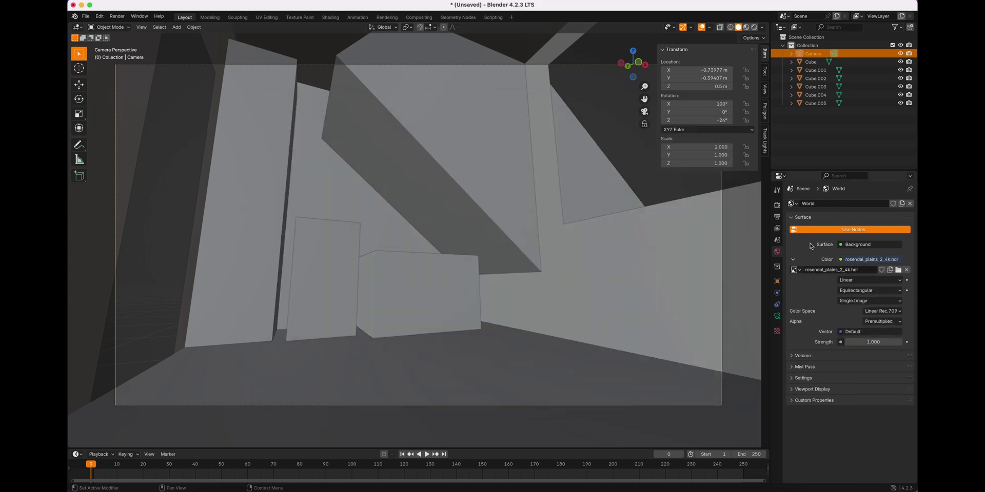
Step: Show the viewport in rendered shading and make the film background transparent
{"action": "key", "text": "z"}
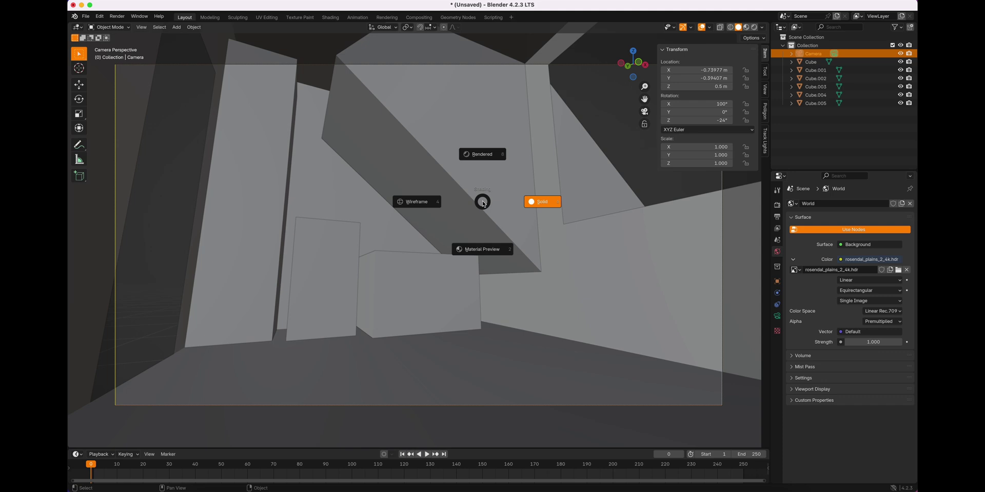
{"action": "left_click", "coordinate": [477, 163]}
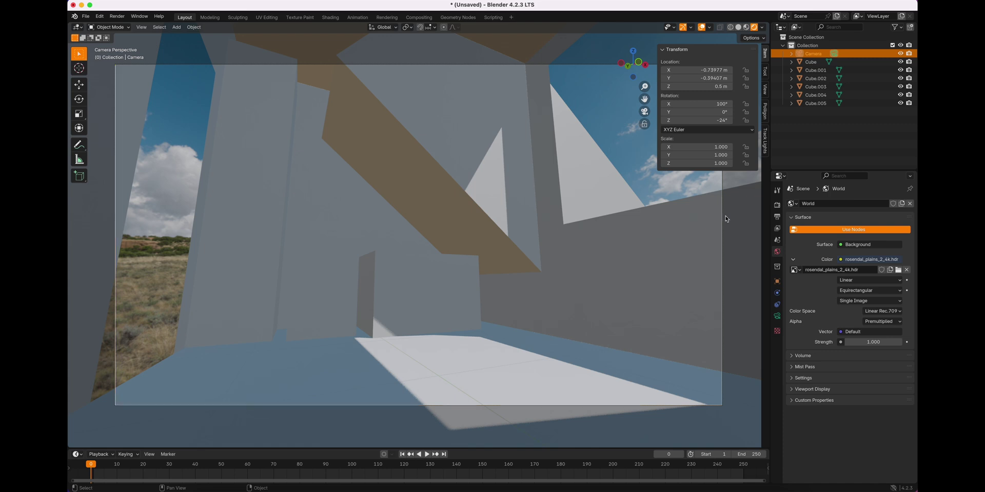
{"action": "left_click", "coordinate": [777, 204]}
{"action": "left_click", "coordinate": [839, 417]}
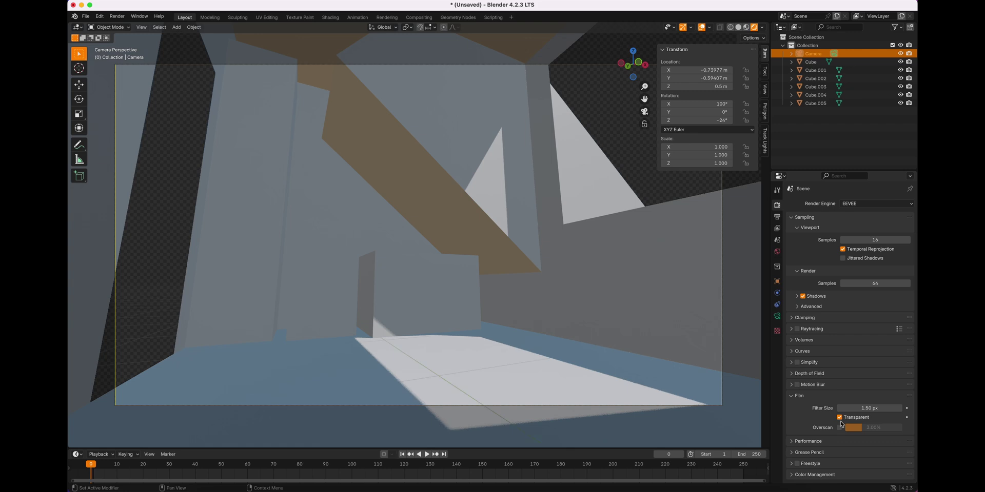
Step: Leave the camera view and examine from outside how the HDRI lights the room through its openings
{"action": "scroll", "coordinate": [491, 230], "scroll_direction": "down", "scroll_amount": 3}
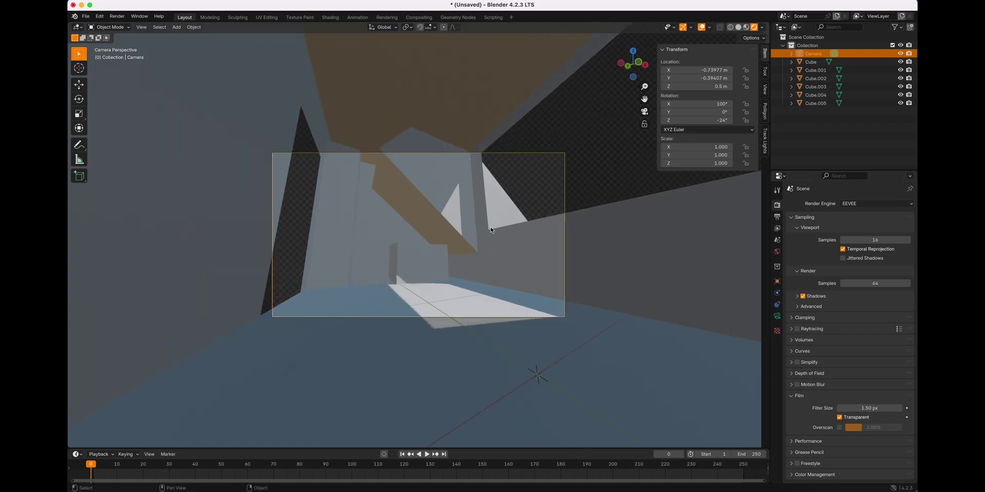
{"action": "scroll", "coordinate": [487, 228], "scroll_direction": "up", "scroll_amount": 2}
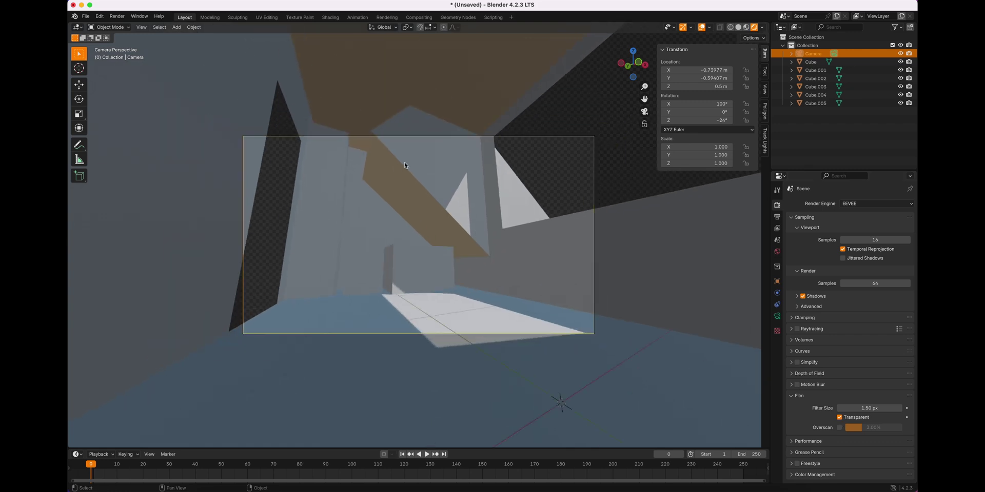
{"action": "middle_click_drag", "start_coordinate": [386, 170], "coordinate": [358, 245]}
{"action": "scroll", "coordinate": [414, 189], "scroll_direction": "down", "scroll_amount": 3}
{"action": "scroll", "coordinate": [413, 193], "scroll_direction": "down", "scroll_amount": 3}
{"action": "scroll", "coordinate": [353, 238], "scroll_direction": "up", "scroll_amount": 3}
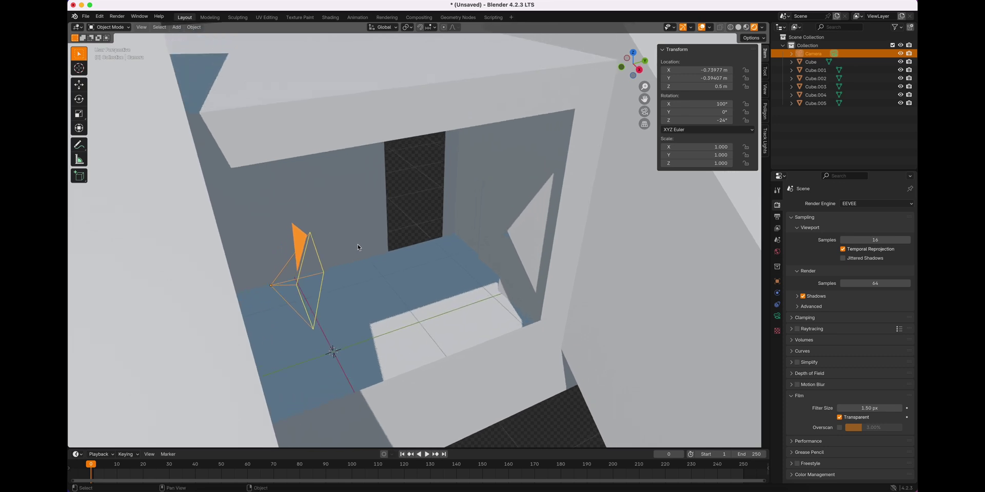
{"action": "scroll", "coordinate": [358, 245], "scroll_direction": "down", "scroll_amount": 3}
{"action": "middle_click_drag", "start_coordinate": [626, 391], "coordinate": [308, 275]}
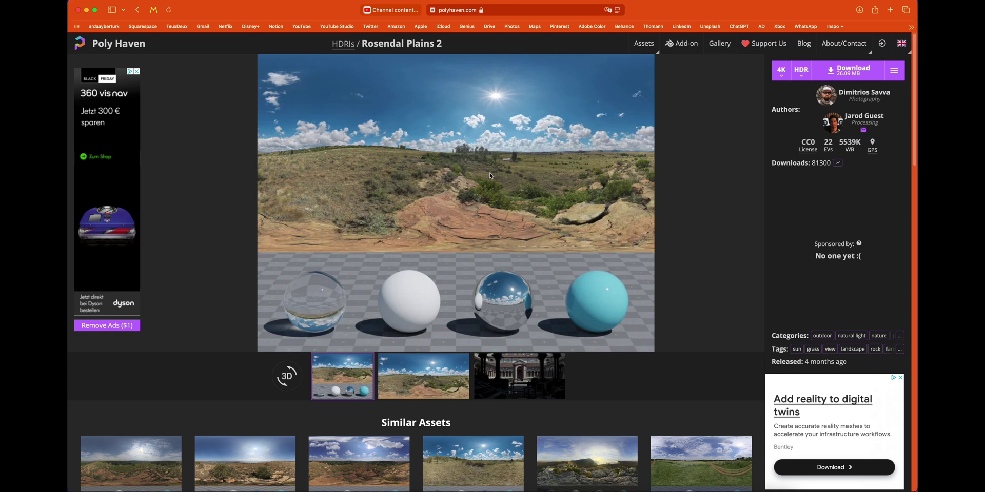
Step: Look over the Rosendal Plains 2 page on Poly Haven and browse the site's Sunrise/Sunset HDRIs
{"action": "scroll", "coordinate": [569, 211], "scroll_direction": "down", "scroll_amount": 1}
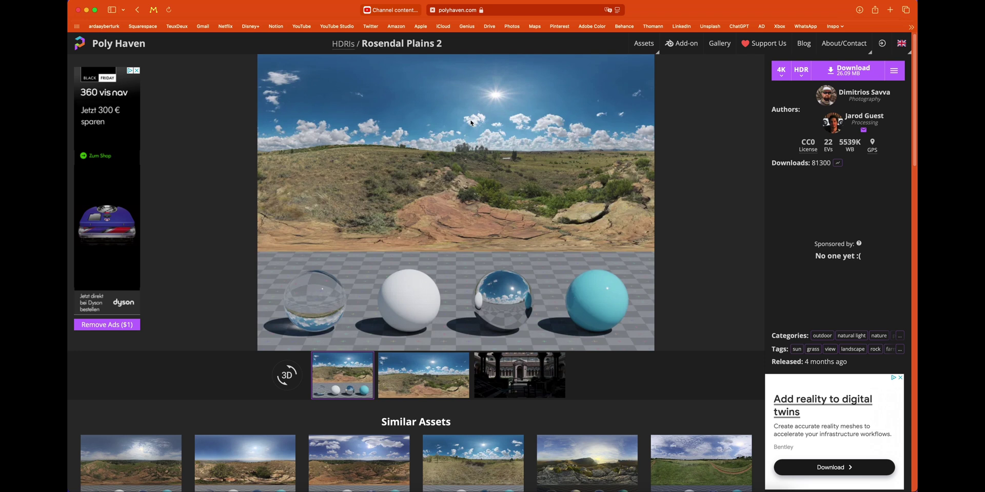
{"action": "scroll", "coordinate": [441, 113], "scroll_direction": "down", "scroll_amount": 5}
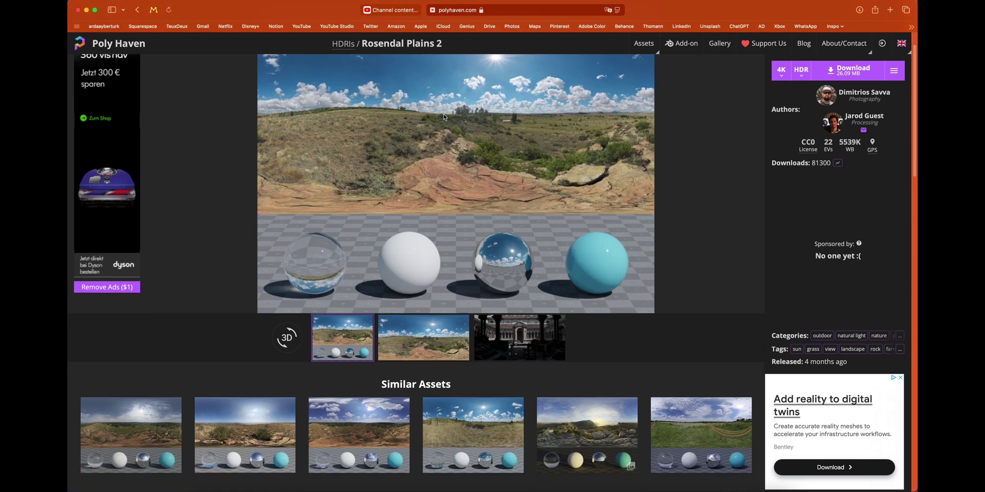
{"action": "scroll", "coordinate": [443, 114], "scroll_direction": "up", "scroll_amount": 4}
{"action": "scroll", "coordinate": [460, 121], "scroll_direction": "up", "scroll_amount": 1}
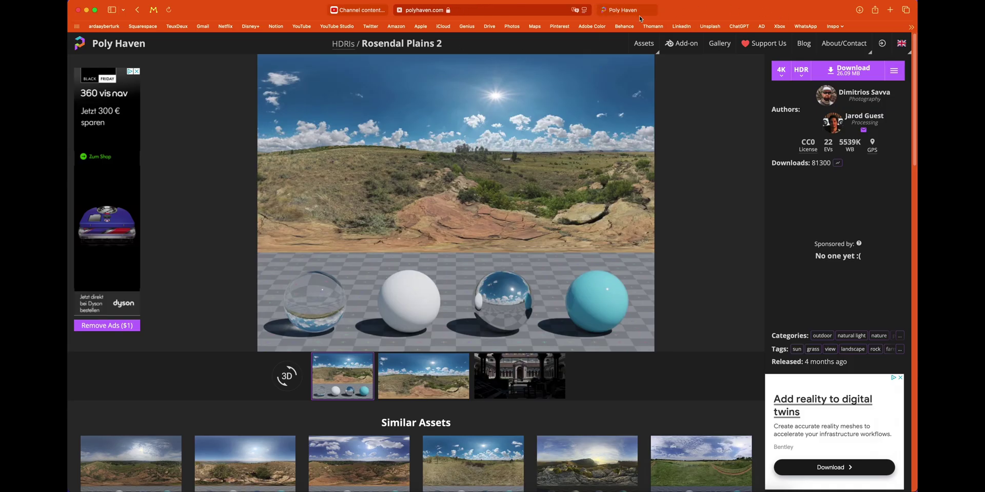
{"action": "left_click", "coordinate": [641, 10]}
{"action": "left_click", "coordinate": [644, 43]}
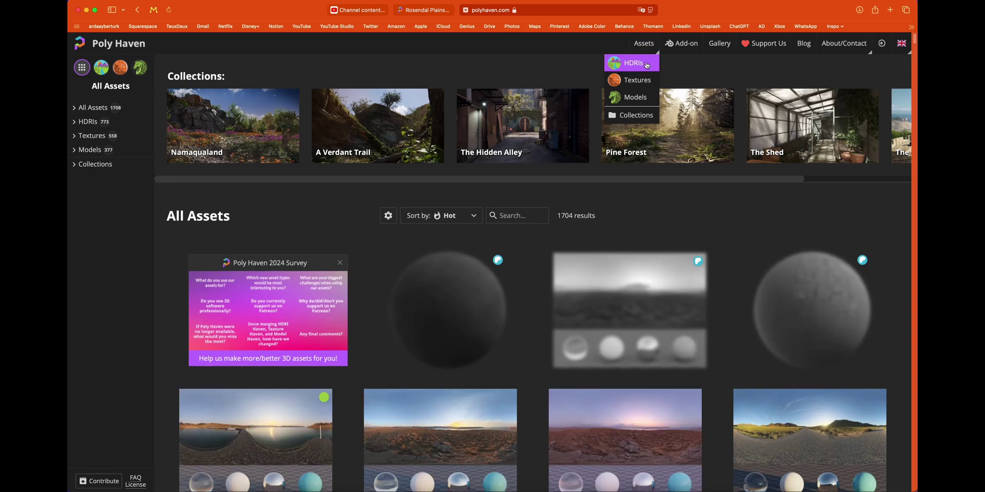
{"action": "left_click", "coordinate": [636, 61]}
{"action": "left_click", "coordinate": [71, 180]}
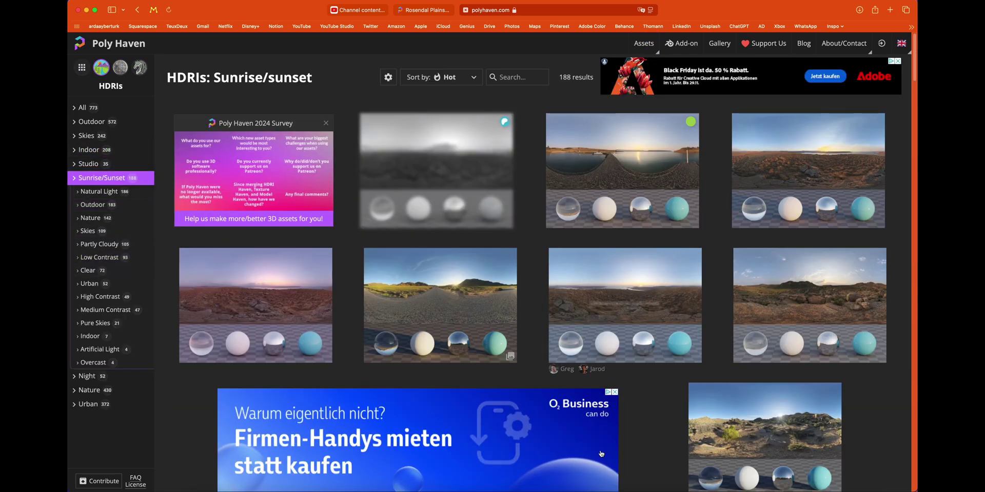
{"action": "scroll", "coordinate": [622, 378], "scroll_direction": "down", "scroll_amount": 5}
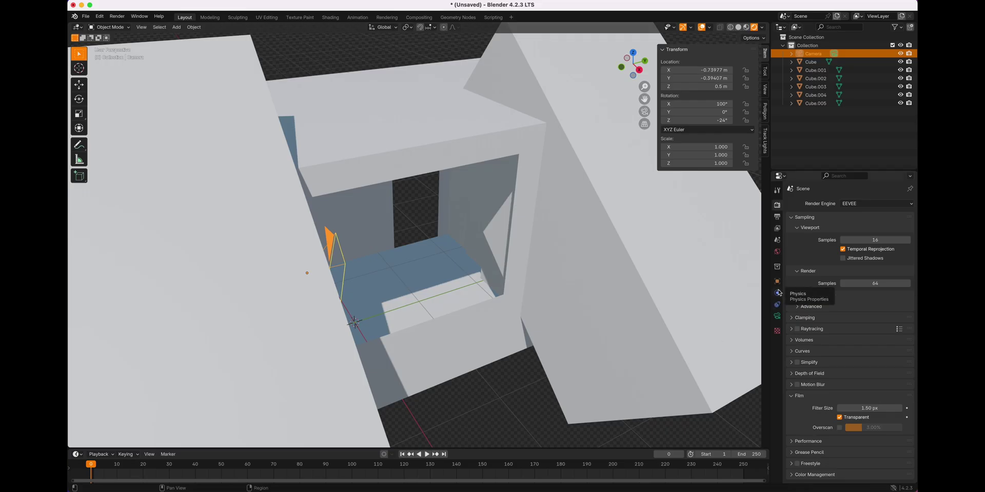
Step: Switch back to Blender and open a separate window with the Shader Editor showing the World nodes
{"action": "left_click", "coordinate": [777, 251]}
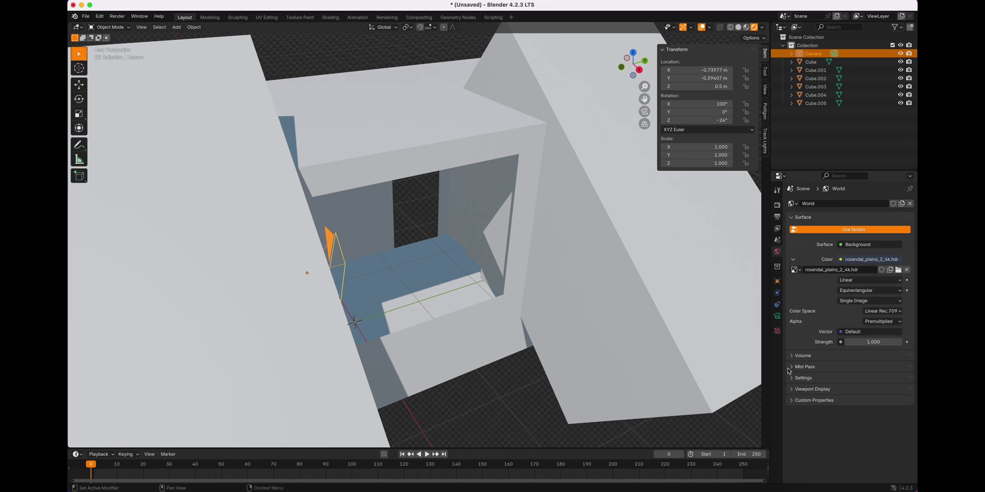
{"action": "left_click", "coordinate": [144, 17]}
{"action": "left_click", "coordinate": [150, 26]}
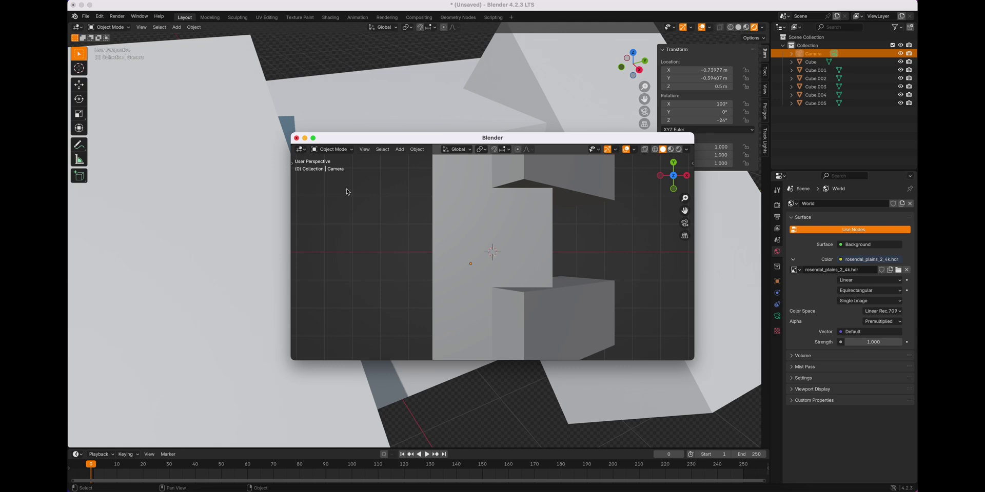
{"action": "left_click", "coordinate": [301, 150]}
{"action": "left_click", "coordinate": [323, 227]}
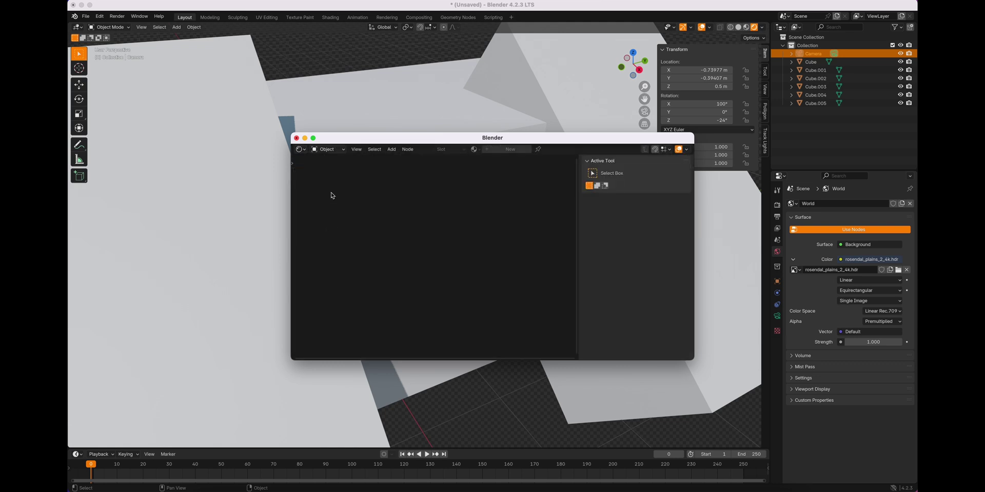
{"action": "left_click", "coordinate": [330, 150]}
{"action": "left_click", "coordinate": [329, 179]}
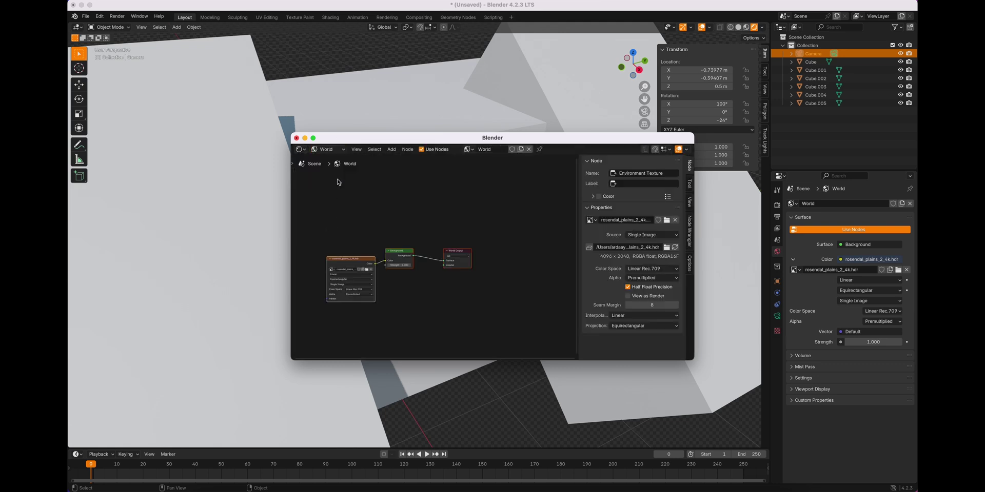
Step: Add a Texture Coordinate node ahead of the rosendal_plains_2_4k.hdr environment texture node
{"action": "scroll", "coordinate": [436, 215], "scroll_direction": "left", "scroll_amount": 3}
{"action": "scroll", "coordinate": [470, 210], "scroll_direction": "right", "scroll_amount": 4}
{"action": "right_click", "coordinate": [334, 202]}
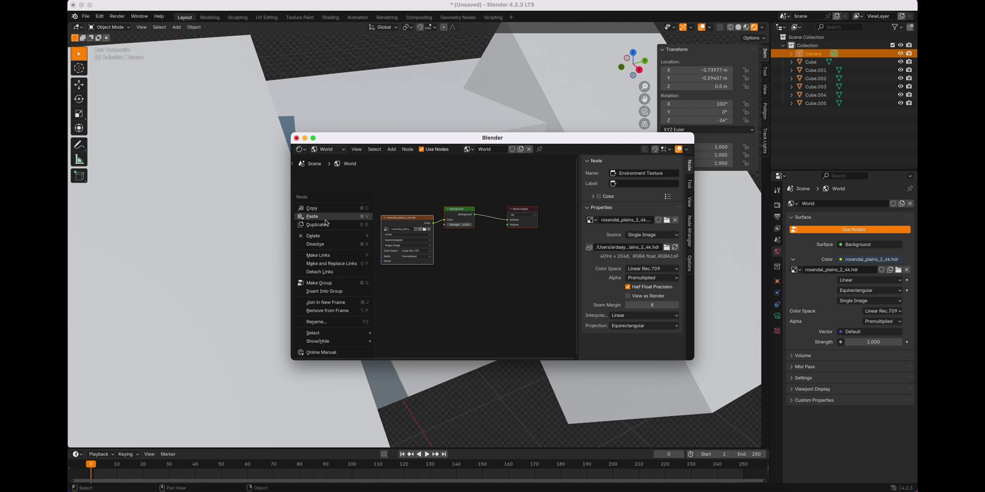
{"action": "left_click", "coordinate": [349, 185]}
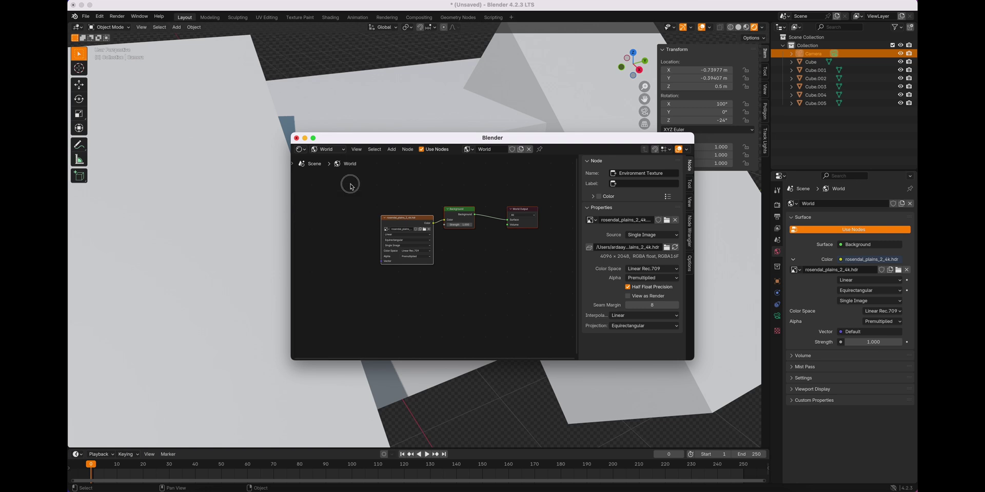
{"action": "key", "text": "shift+a"}
{"action": "left_click", "coordinate": [349, 193]}
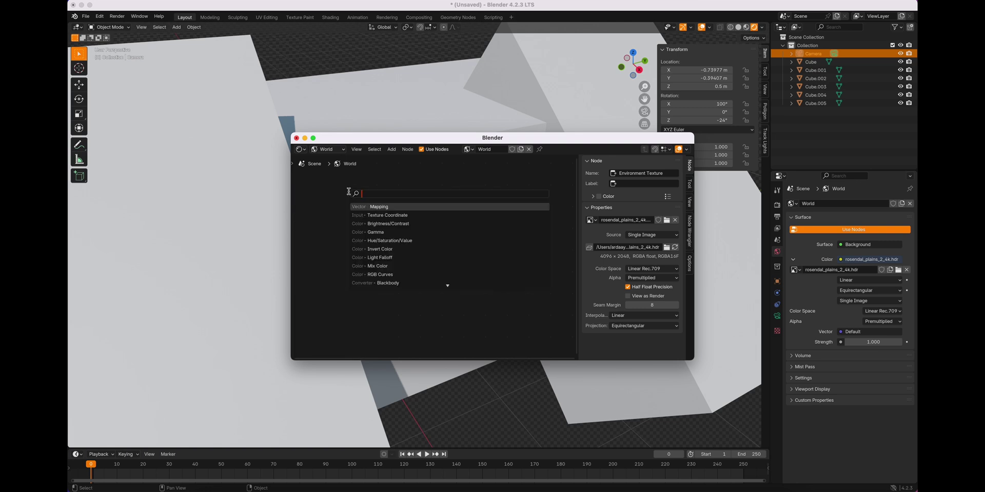
{"action": "type", "text": "text coord"}
{"action": "key", "text": "Return"}
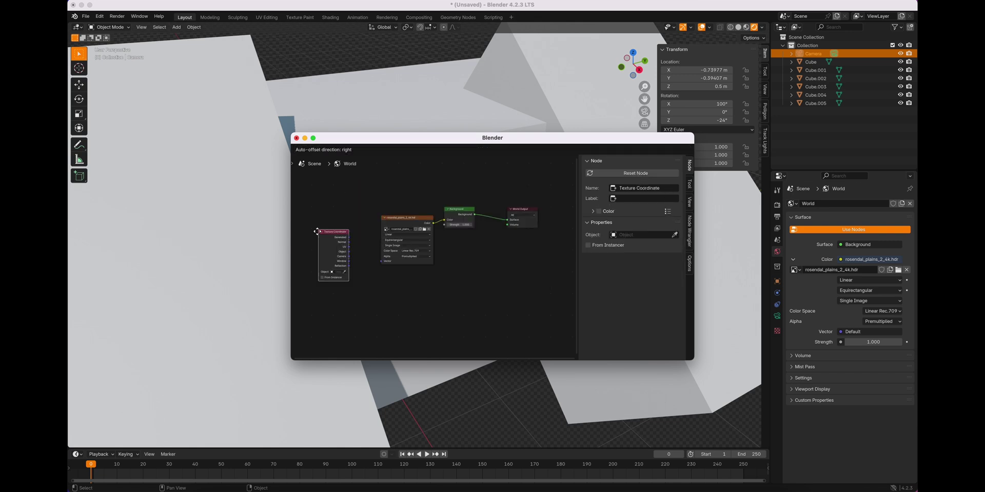
{"action": "left_click", "coordinate": [332, 243]}
Step: Add a Mapping node between the Texture Coordinate and environment texture nodes, spacing the nodes apart
{"action": "key", "text": "shift+a"}
{"action": "left_click", "coordinate": [383, 225]}
{"action": "type", "text": "mapping"}
{"action": "key", "text": "Return"}
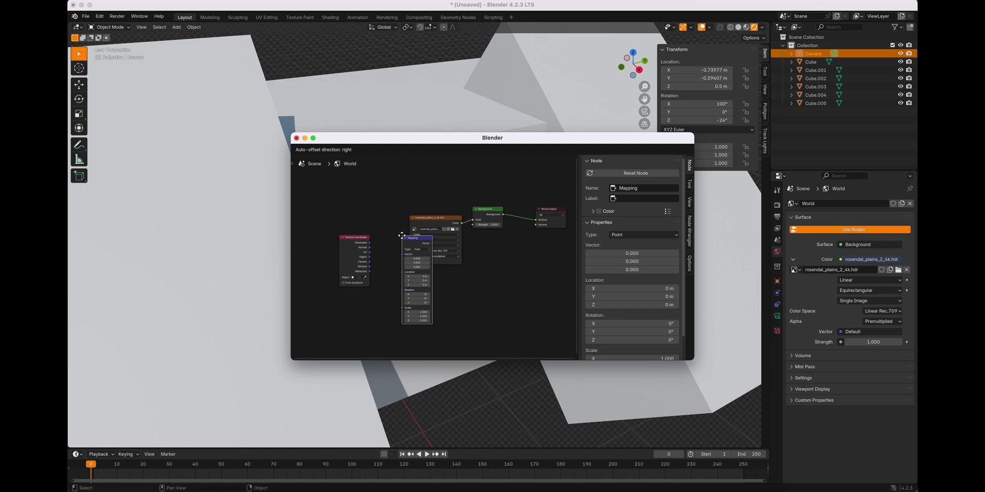
{"action": "scroll", "coordinate": [401, 236], "scroll_direction": "up", "scroll_amount": 3}
{"action": "left_click", "coordinate": [477, 200]}
{"action": "left_click_drag", "start_coordinate": [441, 209], "coordinate": [377, 193]}
Step: Link the Generated coordinates to the Mapping node's Vector input and its Vector output to the environment texture
{"action": "left_click_drag", "start_coordinate": [482, 210], "coordinate": [450, 230]}
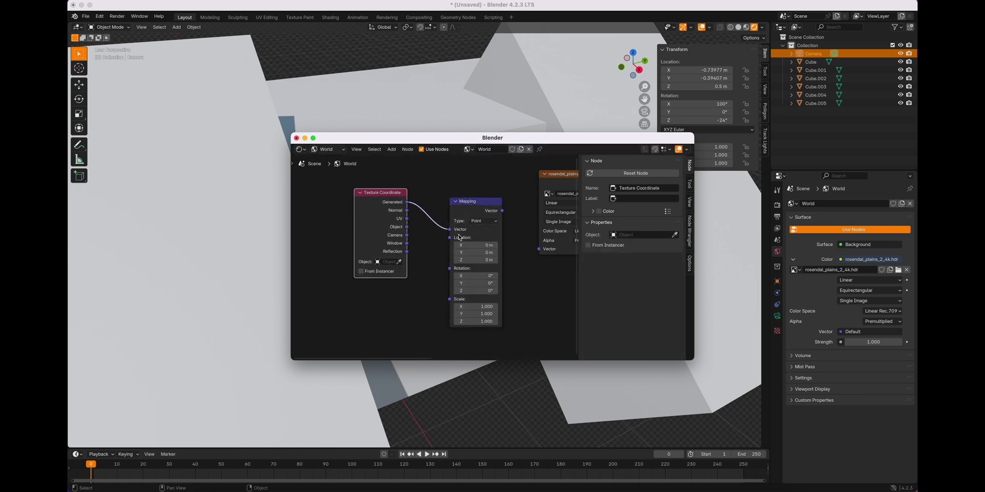
{"action": "scroll", "coordinate": [474, 242], "scroll_direction": "right", "scroll_amount": 5}
{"action": "left_click_drag", "start_coordinate": [438, 209], "coordinate": [474, 247]}
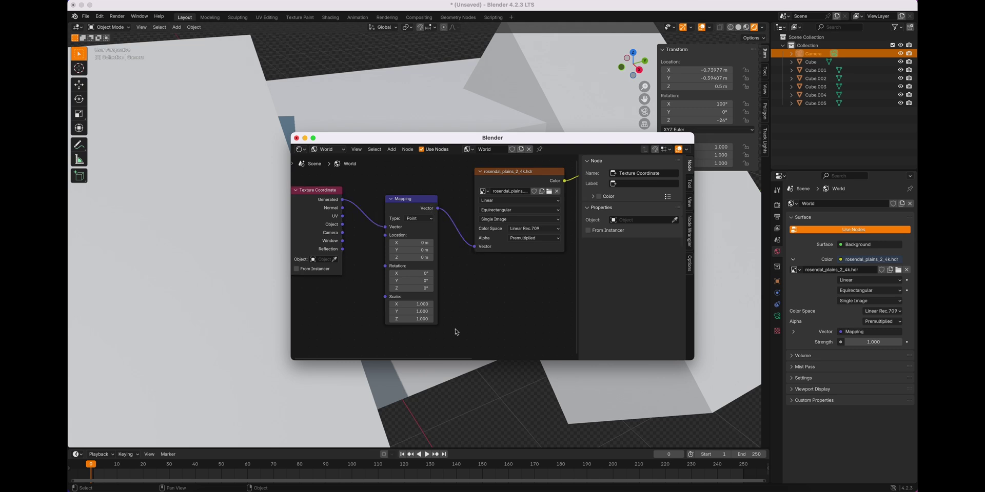
Step: Move the node window clear of the room view and set the Mapping rotation to about X -11.4°, Y -14.4° and Z 15.2°
{"action": "left_click_drag", "start_coordinate": [563, 245], "coordinate": [663, 273]}
{"action": "left_click_drag", "start_coordinate": [627, 405], "coordinate": [649, 405]}
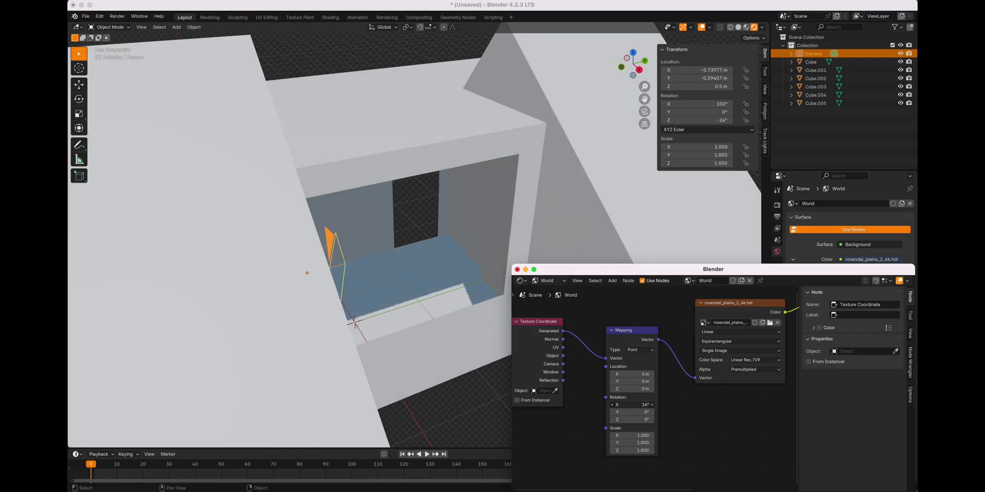
{"action": "left_click_drag", "start_coordinate": [627, 412], "coordinate": [643, 419]}
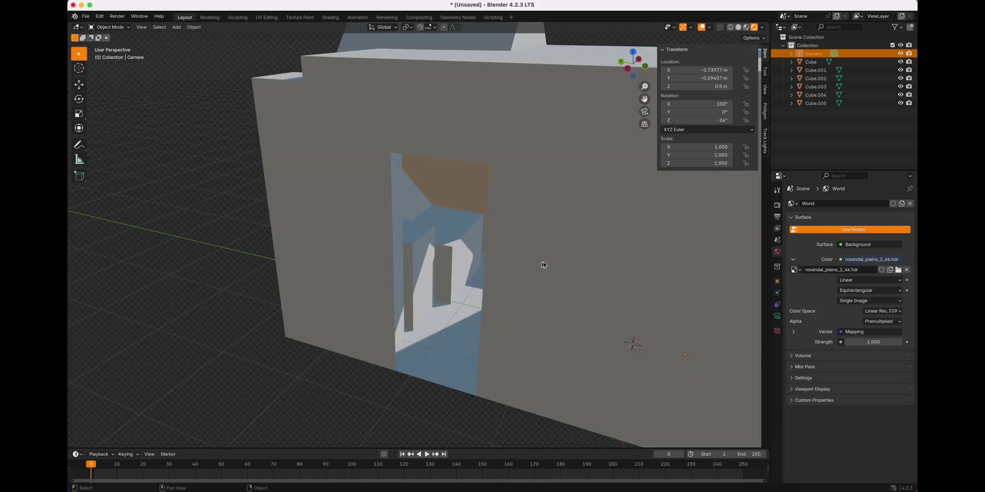
Step: Inspect the changed lighting from outside the room and return to the camera view
{"action": "middle_click_drag", "start_coordinate": [534, 261], "coordinate": [377, 25]}
{"action": "middle_click_drag", "start_coordinate": [445, 416], "coordinate": [395, 10], "text": "shift"}
{"action": "scroll", "coordinate": [492, 390], "scroll_direction": "up", "scroll_amount": 4}
{"action": "scroll", "coordinate": [467, 365], "scroll_direction": "down", "scroll_amount": 3}
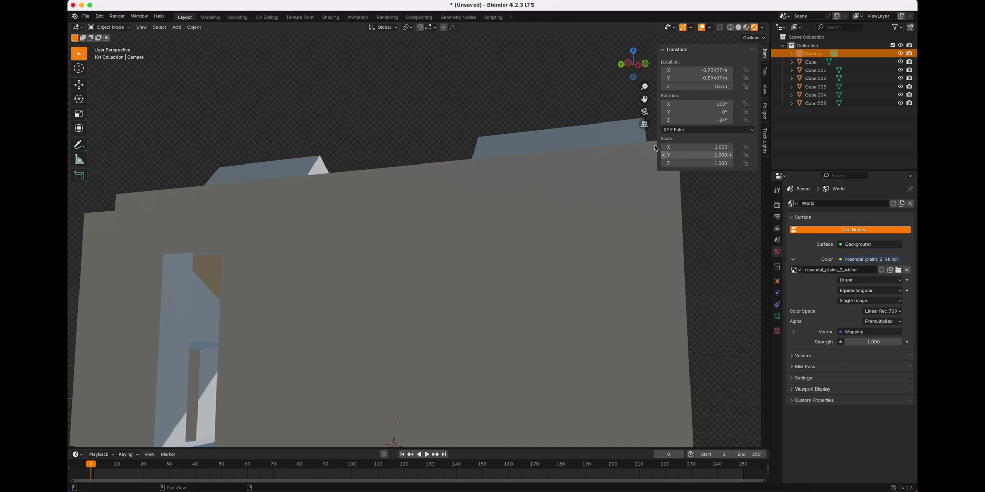
{"action": "key", "text": "KP_0"}
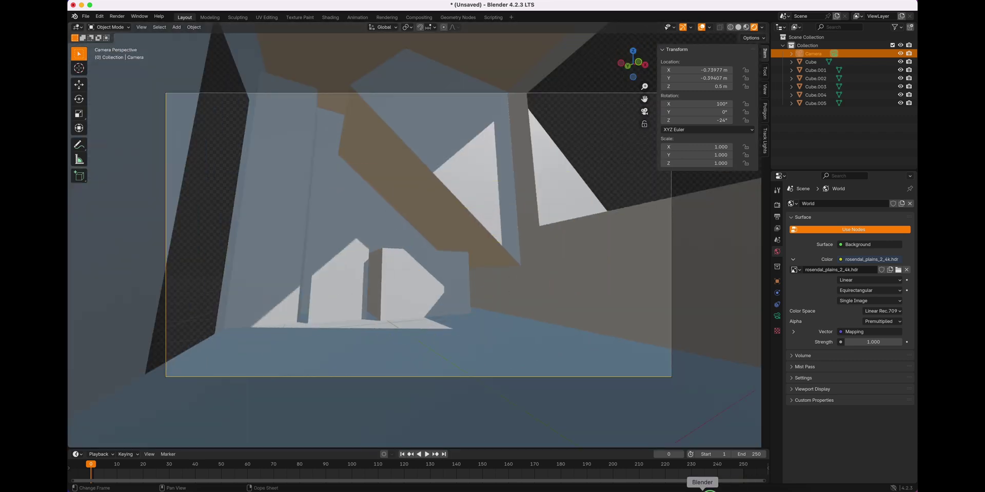
Step: Bring back the World node window, set the Mapping node's Y rotation to about -0.2° and readjust its Z rotation
{"action": "right_click", "coordinate": [703, 484]}
{"action": "left_click", "coordinate": [728, 431]}
{"action": "mouse_move", "coordinate": [632, 412]}
{"action": "left_mouse_down"}
{"action": "mouse_move", "coordinate": [643, 413]}
{"action": "mouse_move", "coordinate": [630, 412]}
{"action": "left_mouse_up"}
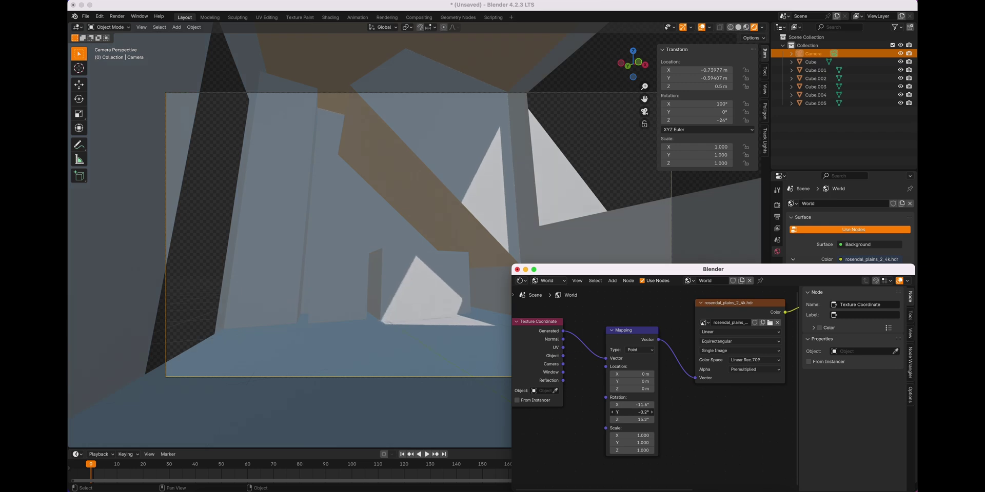
{"action": "left_click", "coordinate": [632, 419]}
{"action": "type", "text": "24"}
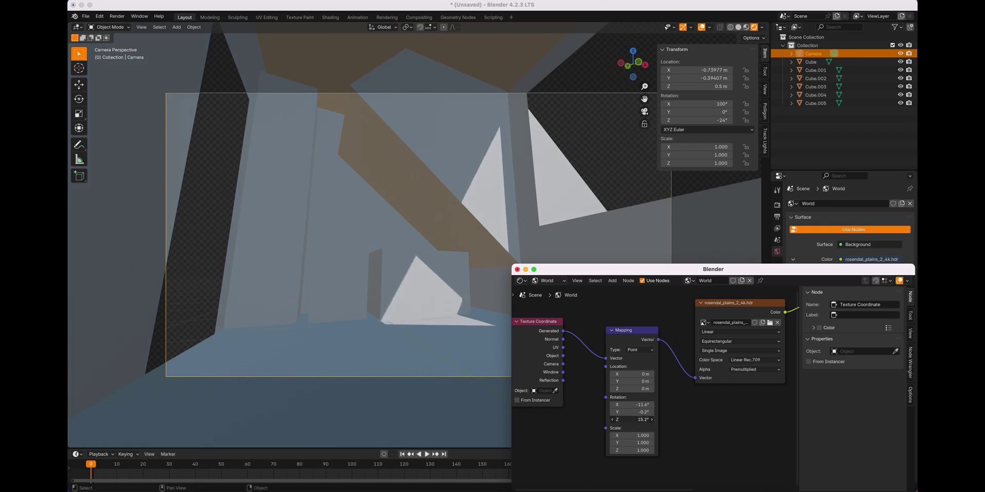
{"action": "key", "text": "Return"}
{"action": "left_click_drag", "start_coordinate": [632, 419], "coordinate": [629, 420]}
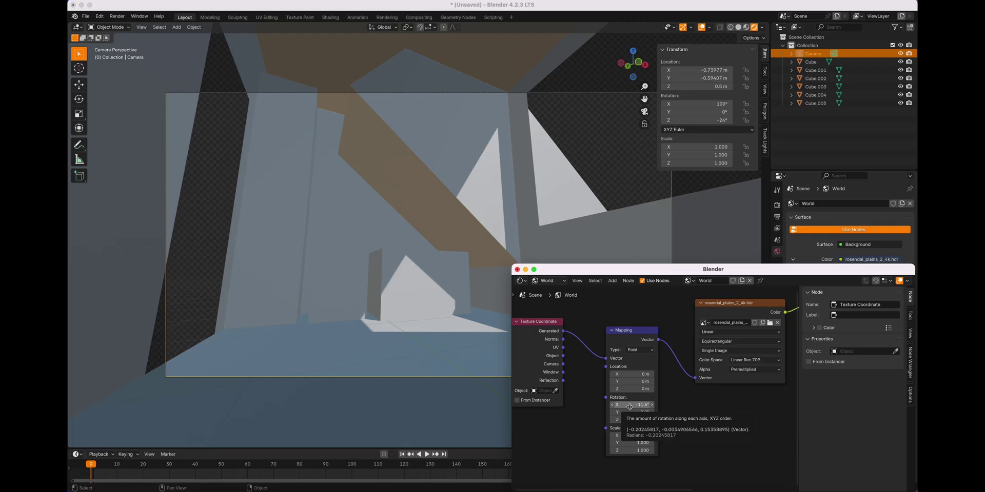
Step: Reset the Mapping node's X, Y and Z rotation to 0°
{"action": "left_click_drag", "start_coordinate": [629, 407], "coordinate": [677, 407]}
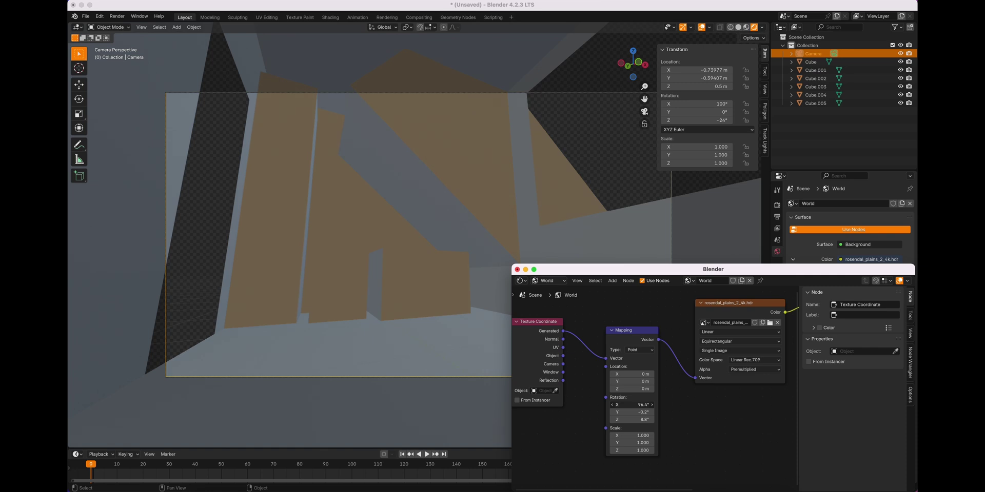
{"action": "left_click", "coordinate": [632, 405]}
{"action": "type", "text": "0"}
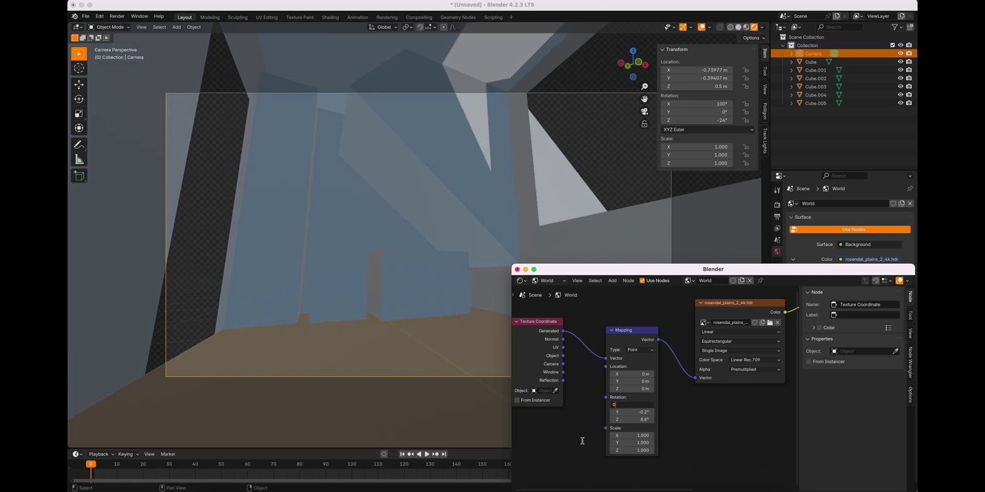
{"action": "key", "text": "Return"}
{"action": "left_click", "coordinate": [636, 412]}
{"action": "type", "text": "0"}
{"action": "key", "text": "Return"}
{"action": "left_click", "coordinate": [636, 420]}
{"action": "type", "text": "0"}
{"action": "key", "text": "Return"}
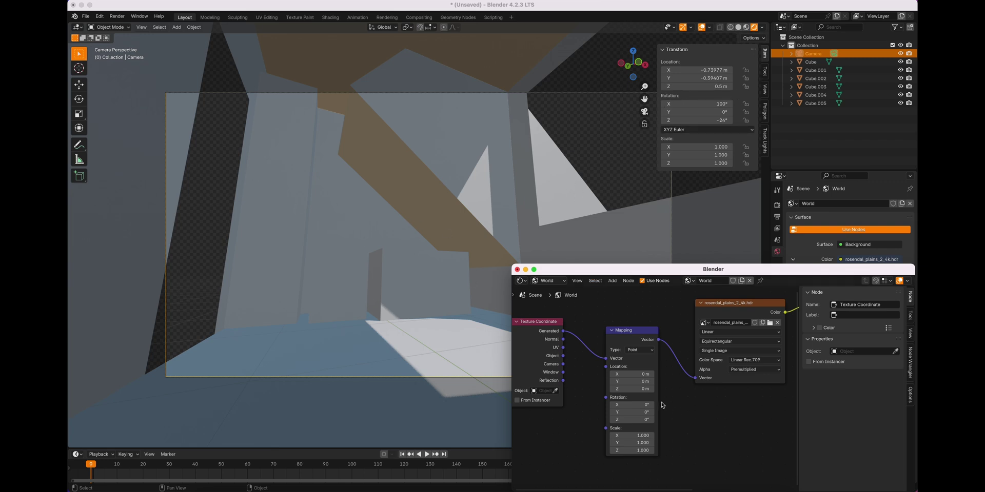
Step: Set the Mapping node's Y rotation to about 106° and Z rotation to about -30.8°, and inspect the lighting from outside the room
{"action": "left_click_drag", "start_coordinate": [621, 420], "coordinate": [628, 420]}
{"action": "mouse_move", "coordinate": [628, 412]}
{"action": "left_mouse_down"}
{"action": "mouse_move", "coordinate": [692, 412]}
{"action": "mouse_move", "coordinate": [591, 420]}
{"action": "left_mouse_up"}
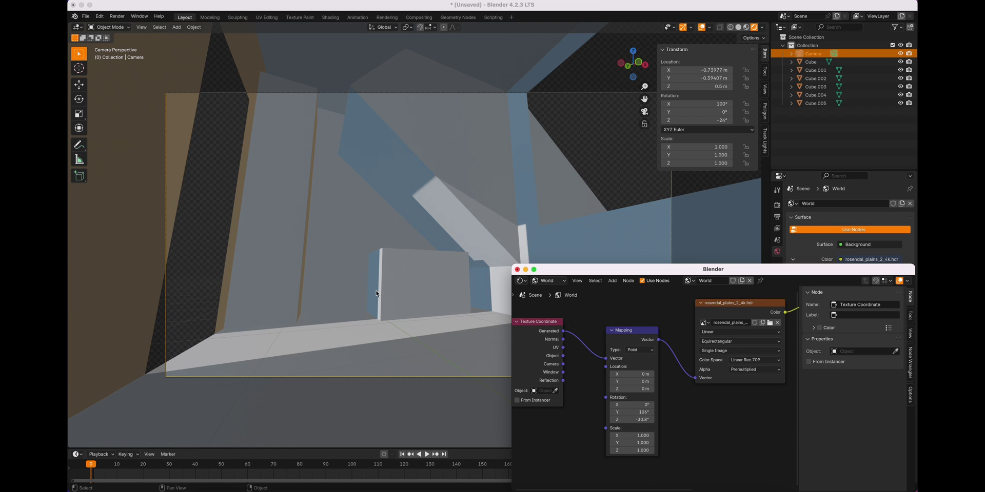
{"action": "middle_click_drag", "start_coordinate": [481, 210], "coordinate": [464, 241]}
{"action": "scroll", "coordinate": [465, 239], "scroll_direction": "down", "scroll_amount": 10}
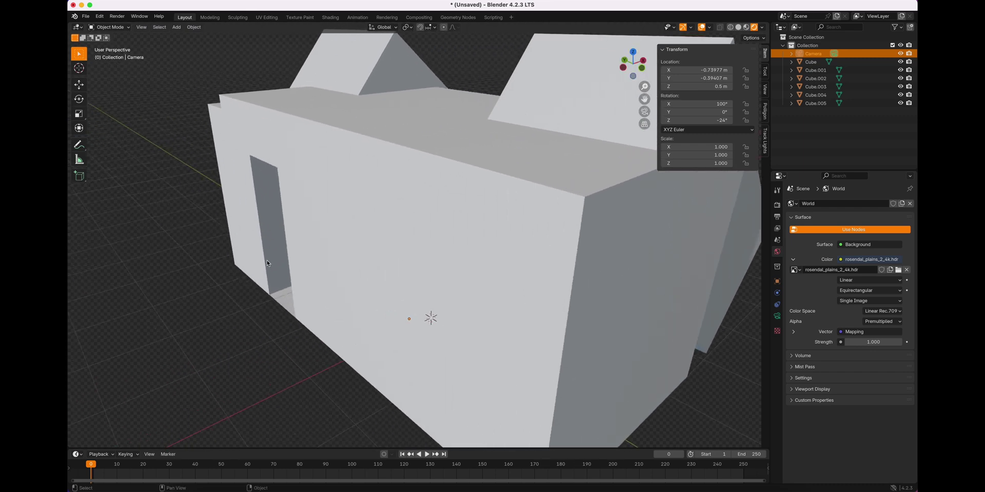
{"action": "middle_click_drag", "start_coordinate": [267, 261], "coordinate": [327, 256]}
{"action": "scroll", "coordinate": [331, 247], "scroll_direction": "up", "scroll_amount": 3}
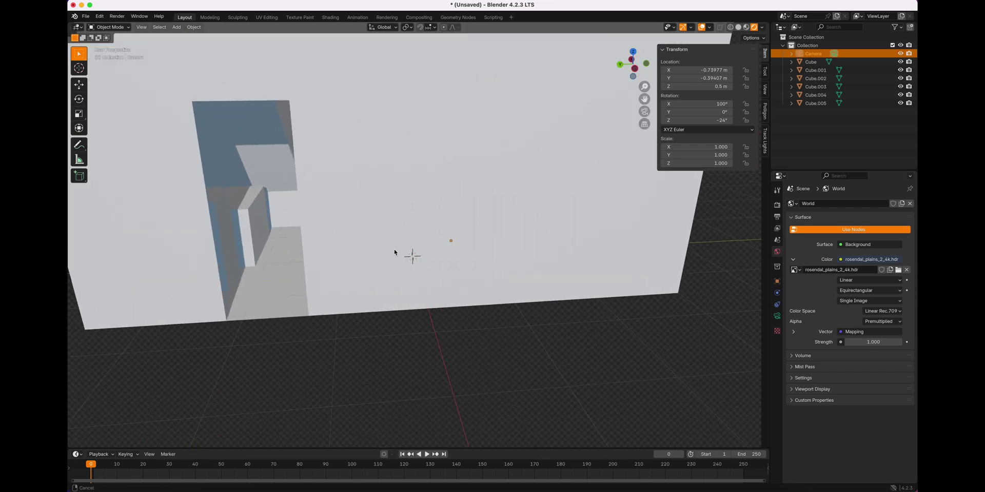
{"action": "middle_click_drag", "start_coordinate": [395, 252], "coordinate": [455, 264], "text": "shift"}
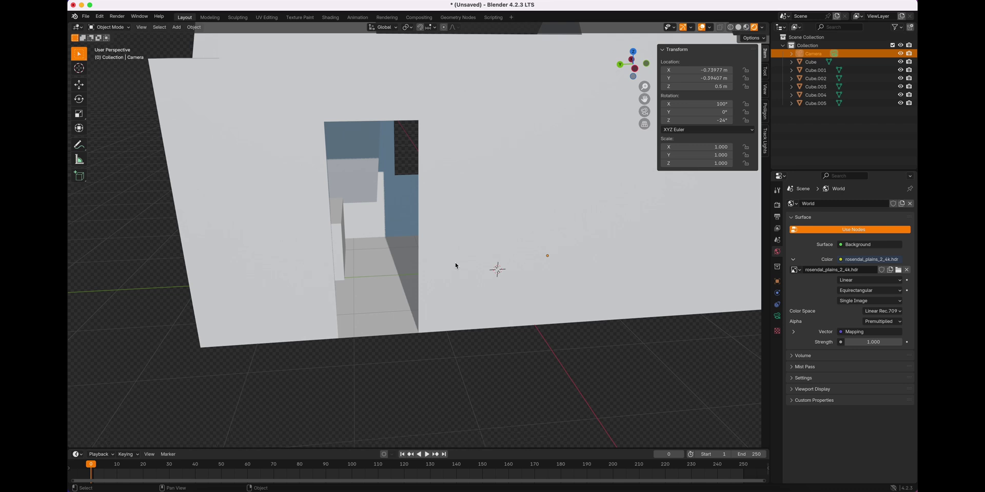
{"action": "middle_click_drag", "start_coordinate": [456, 265], "coordinate": [709, 251]}
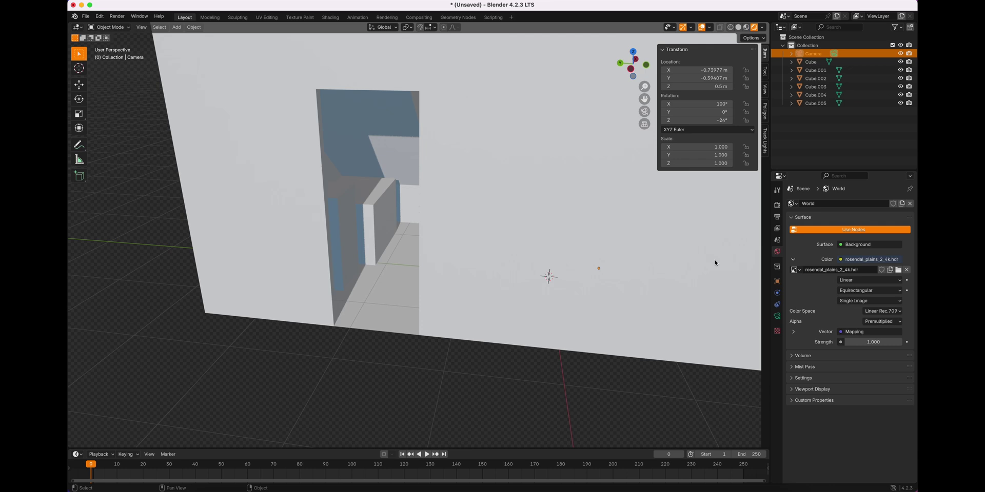
Step: Remove the HDRI environment texture from the World color and switch the viewport to Solid shading
{"action": "left_click", "coordinate": [840, 259]}
{"action": "left_click", "coordinate": [870, 285]}
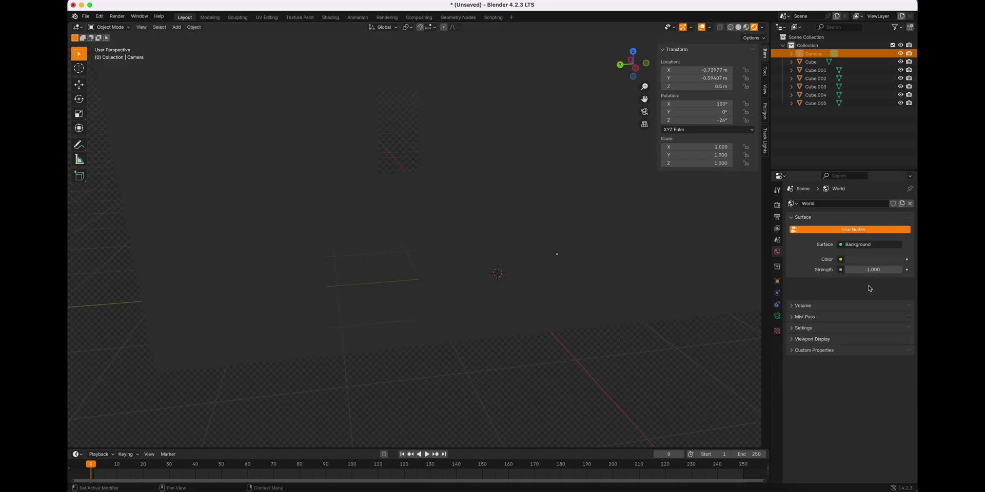
{"action": "key", "text": "z"}
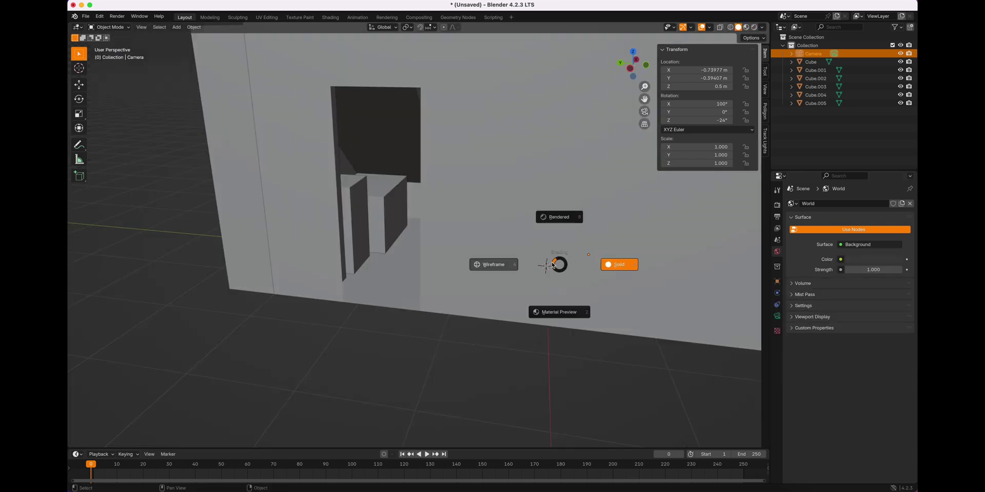
{"action": "left_click", "coordinate": [613, 266]}
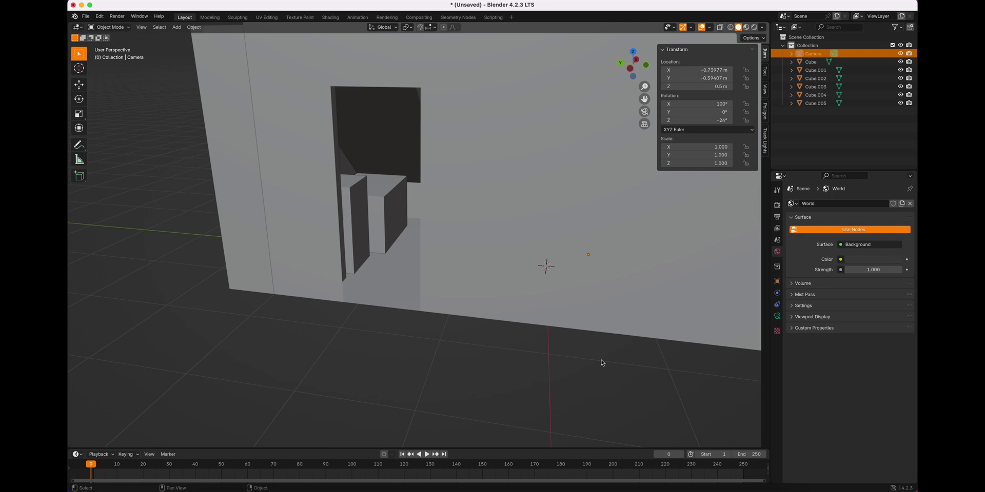
Step: Add a Sun light at the world origin, show the scene in Rendered shading and open the Sun's light settings
{"action": "left_click", "coordinate": [558, 356]}
{"action": "key", "text": "shift+a"}
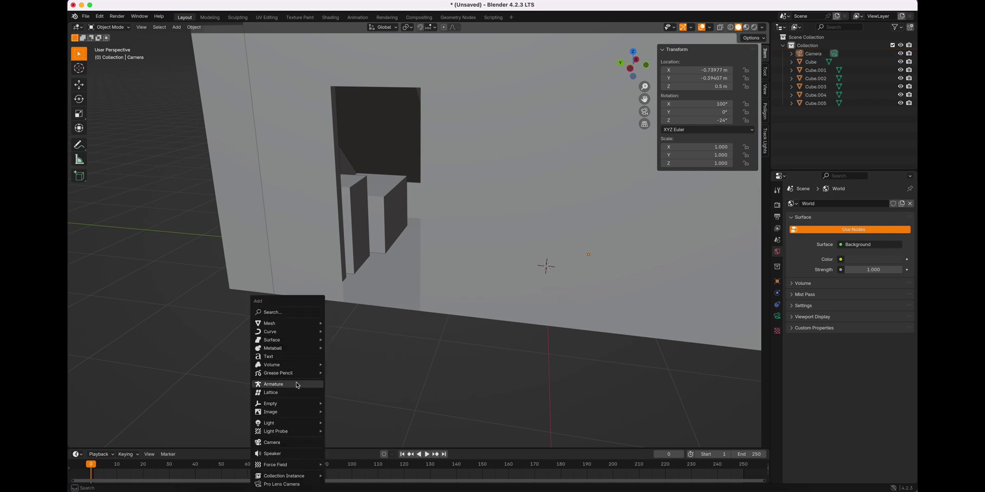
{"action": "mouse_move", "coordinate": [287, 423]}
{"action": "left_click", "coordinate": [349, 434]}
{"action": "mouse_move", "coordinate": [348, 433]}
{"action": "middle_mouse_down"}
{"action": "mouse_move", "coordinate": [478, 296]}
{"action": "mouse_move", "coordinate": [413, 292]}
{"action": "middle_mouse_up"}
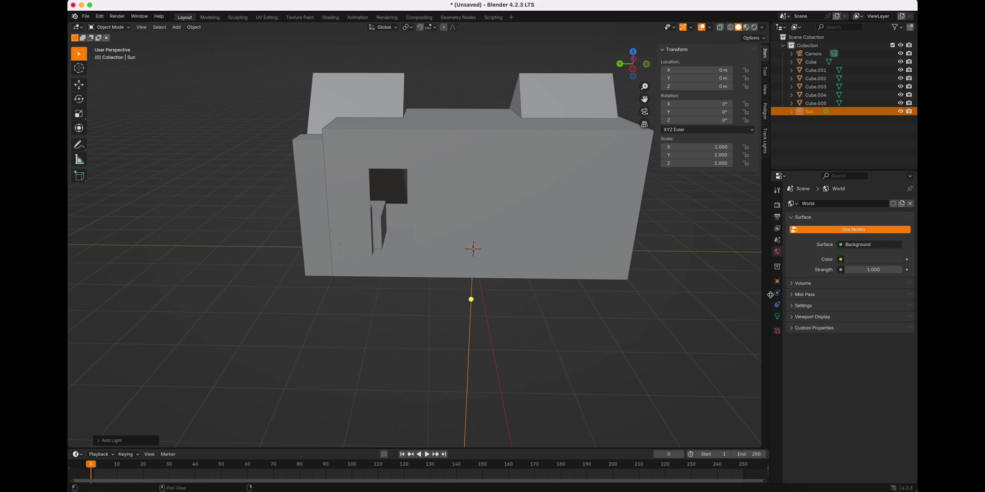
{"action": "mouse_move", "coordinate": [540, 229]}
{"action": "middle_mouse_down"}
{"action": "mouse_move", "coordinate": [569, 230]}
{"action": "mouse_move", "coordinate": [547, 232]}
{"action": "middle_mouse_up"}
{"action": "left_click", "coordinate": [135, 440]}
{"action": "key", "text": "z"}
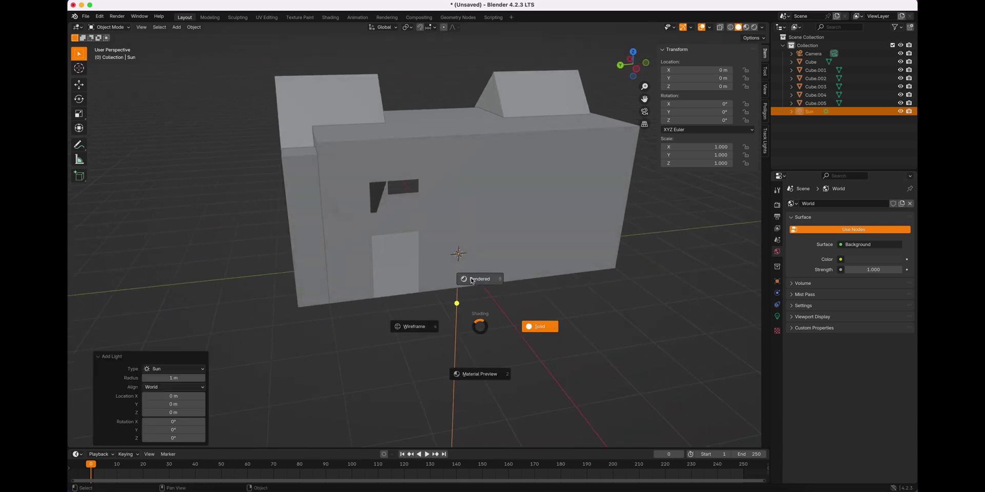
{"action": "left_click", "coordinate": [470, 281]}
{"action": "left_click", "coordinate": [776, 316]}
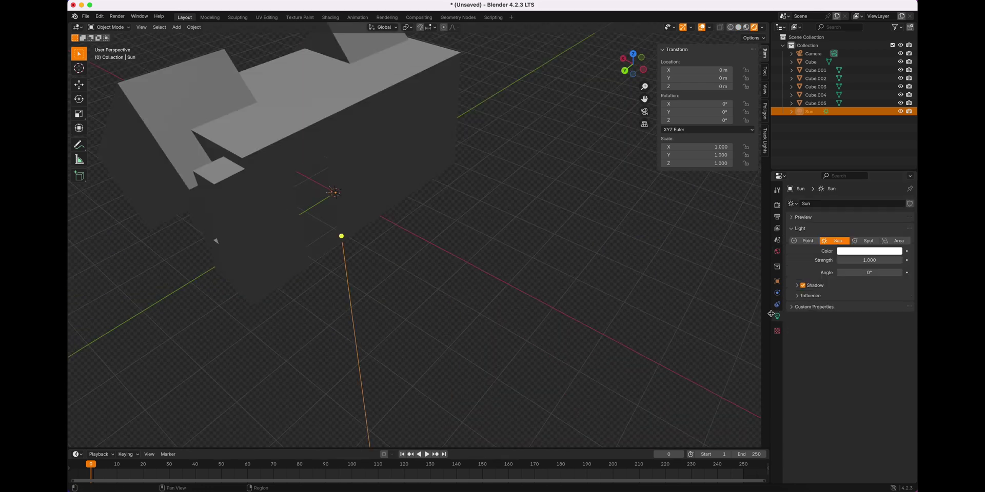
{"action": "mouse_move", "coordinate": [533, 241]}
{"action": "middle_mouse_down"}
{"action": "mouse_move", "coordinate": [575, 241]}
{"action": "mouse_move", "coordinate": [531, 226]}
{"action": "middle_mouse_up"}
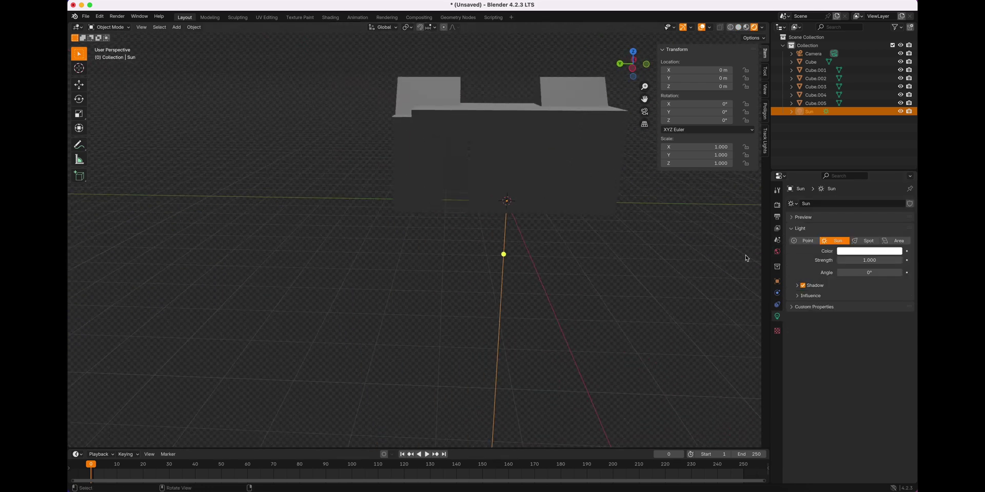
Step: Set the Sun light's angle to 36° and its color to white
{"action": "mouse_move", "coordinate": [871, 273]}
{"action": "left_mouse_down"}
{"action": "mouse_move", "coordinate": [902, 272]}
{"action": "mouse_move", "coordinate": [885, 272]}
{"action": "left_mouse_up"}
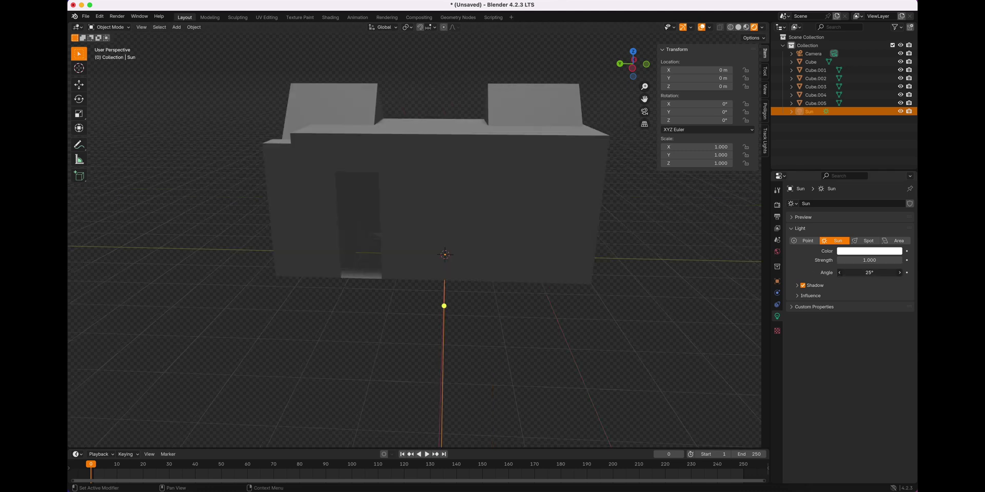
{"action": "left_click_drag", "start_coordinate": [870, 273], "coordinate": [901, 272]}
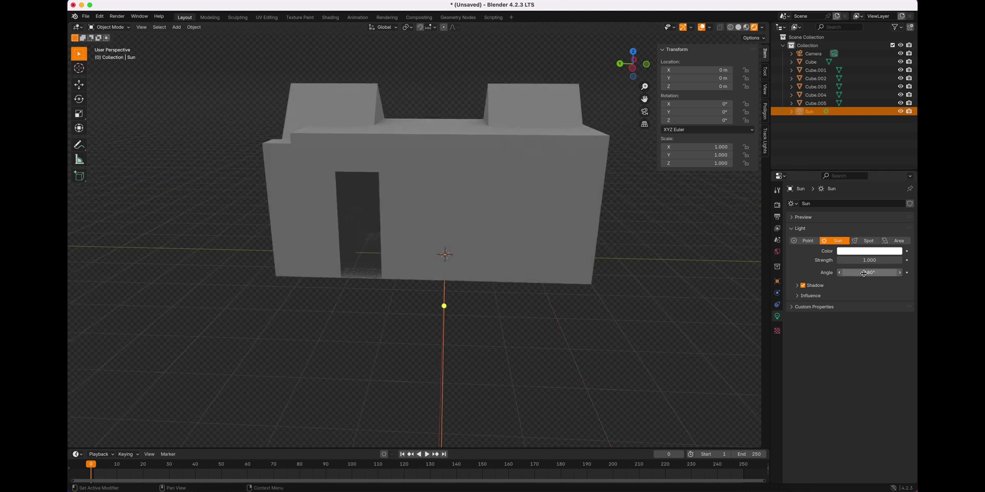
{"action": "left_click_drag", "start_coordinate": [863, 273], "coordinate": [837, 274]}
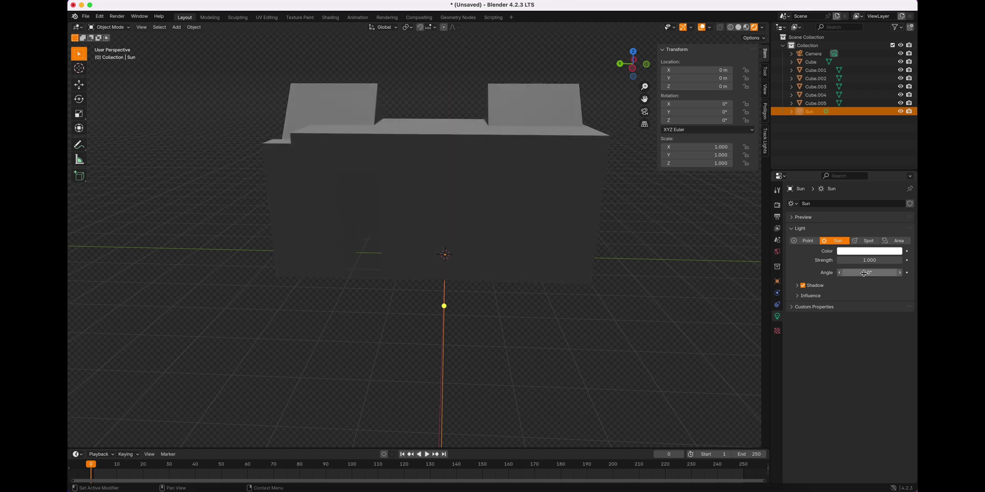
{"action": "mouse_move", "coordinate": [864, 273]}
{"action": "left_mouse_down"}
{"action": "mouse_move", "coordinate": [902, 273]}
{"action": "mouse_move", "coordinate": [864, 273]}
{"action": "left_mouse_up"}
{"action": "left_click", "coordinate": [877, 276]}
{"action": "type", "text": "36"}
{"action": "key", "text": "Return"}
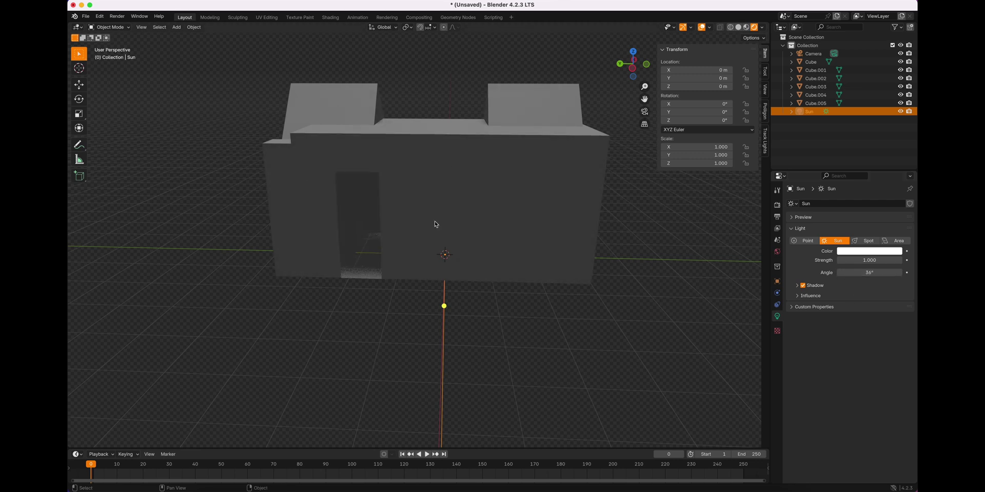
{"action": "left_click", "coordinate": [848, 252]}
{"action": "mouse_move", "coordinate": [848, 173]}
{"action": "left_mouse_down"}
{"action": "mouse_move", "coordinate": [837, 172]}
{"action": "mouse_move", "coordinate": [862, 162]}
{"action": "mouse_move", "coordinate": [846, 171]}
{"action": "mouse_move", "coordinate": [852, 165]}
{"action": "left_mouse_up"}
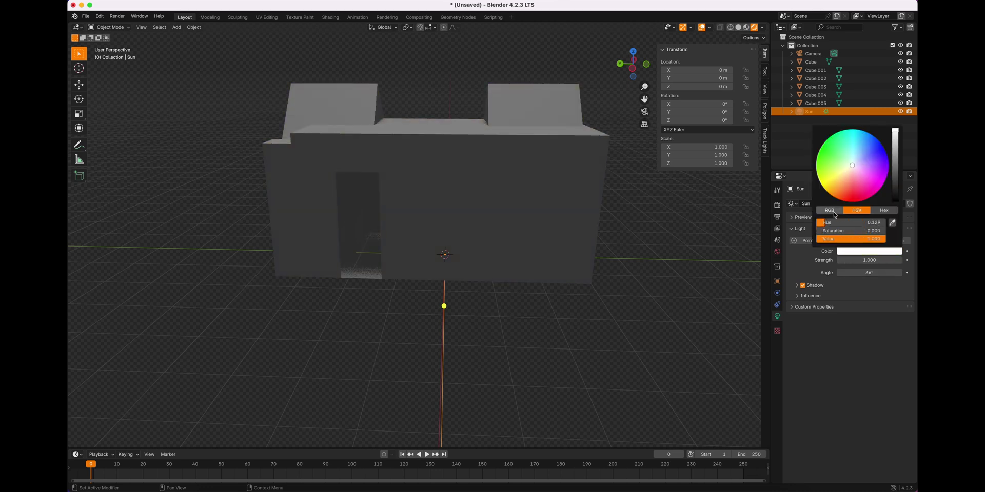
Step: Rotate the Sun light about its X, Y and Z axes and look through the camera
{"action": "key", "text": "r"}
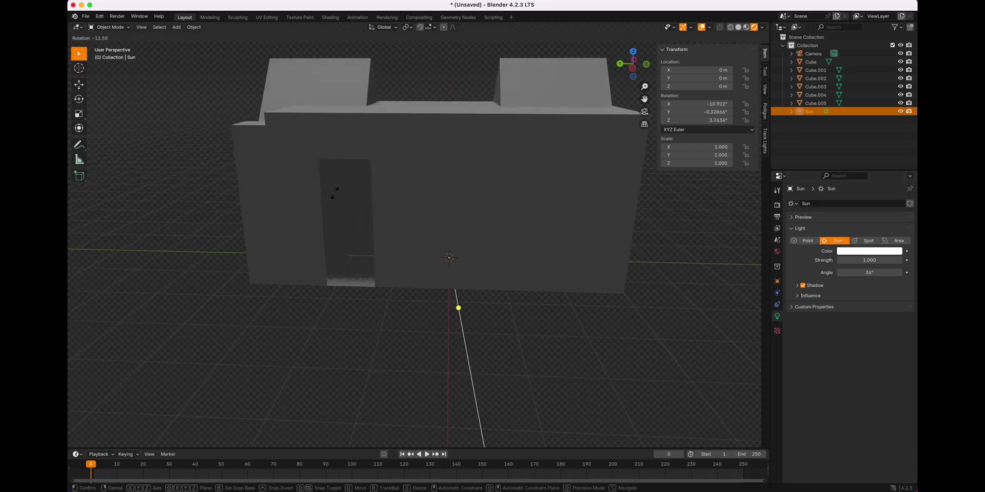
{"action": "key", "text": "Escape"}
{"action": "left_click_drag", "start_coordinate": [705, 105], "coordinate": [785, 104]}
{"action": "middle_click_drag", "start_coordinate": [431, 179], "coordinate": [519, 190]}
{"action": "left_click_drag", "start_coordinate": [696, 112], "coordinate": [748, 112]}
{"action": "left_click_drag", "start_coordinate": [696, 120], "coordinate": [823, 120]}
{"action": "mouse_move", "coordinate": [739, 120]}
{"action": "left_mouse_down"}
{"action": "mouse_move", "coordinate": [676, 111]}
{"action": "mouse_move", "coordinate": [707, 118]}
{"action": "left_mouse_up"}
{"action": "middle_click_drag", "start_coordinate": [503, 162], "coordinate": [512, 180]}
{"action": "key", "text": "KP_0"}
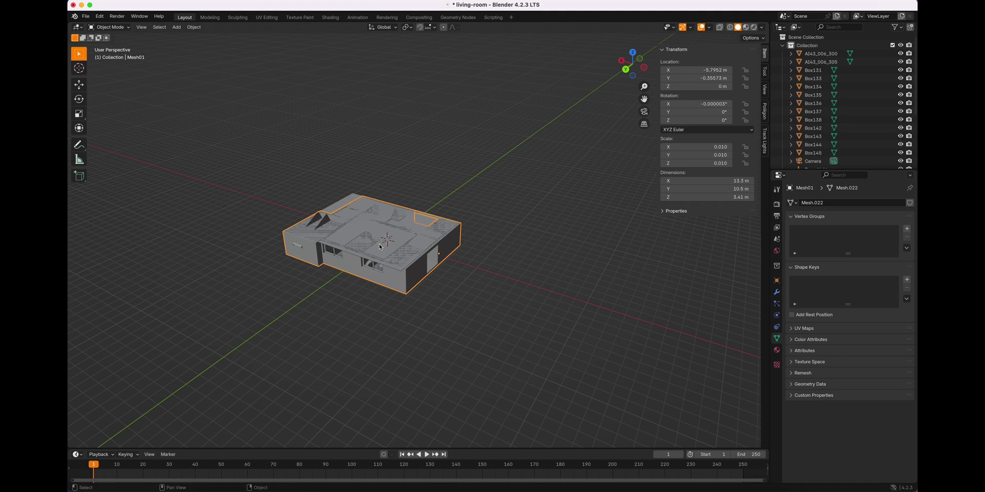
Step: Show the living-room scene through its camera in Rendered shading
{"action": "scroll", "coordinate": [380, 247], "scroll_direction": "up", "scroll_amount": 7}
{"action": "mouse_move", "coordinate": [448, 230]}
{"action": "middle_mouse_down", "text": "shift"}
{"action": "mouse_move", "coordinate": [585, 244]}
{"action": "mouse_move", "coordinate": [564, 223]}
{"action": "middle_mouse_up", "text": "shift"}
{"action": "scroll", "coordinate": [586, 242], "scroll_direction": "up", "scroll_amount": 2}
{"action": "key", "text": "shift+z"}
{"action": "key", "text": "KP_0"}
{"action": "key", "text": "shift+z"}
{"action": "middle_click_drag", "start_coordinate": [465, 249], "coordinate": [430, 243], "text": "shift"}
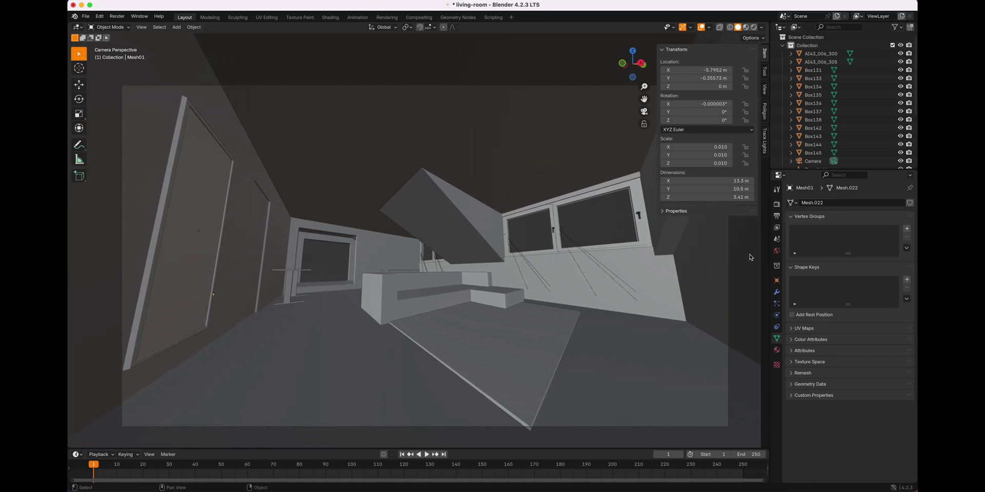
{"action": "key", "text": "z"}
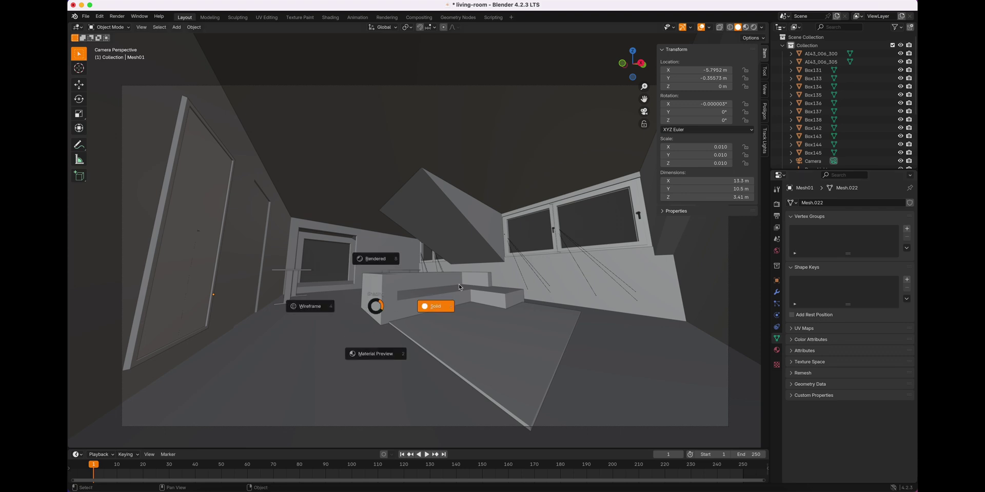
{"action": "left_click", "coordinate": [400, 263]}
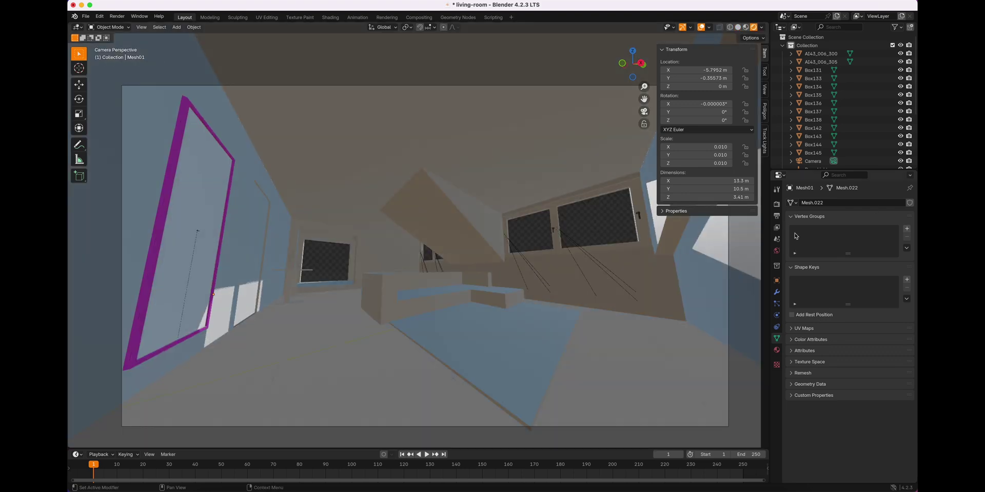
Step: Open the World settings and check the HDRI's Mapping setup in the World node window
{"action": "left_click", "coordinate": [776, 250]}
{"action": "key", "text": "super+grave"}
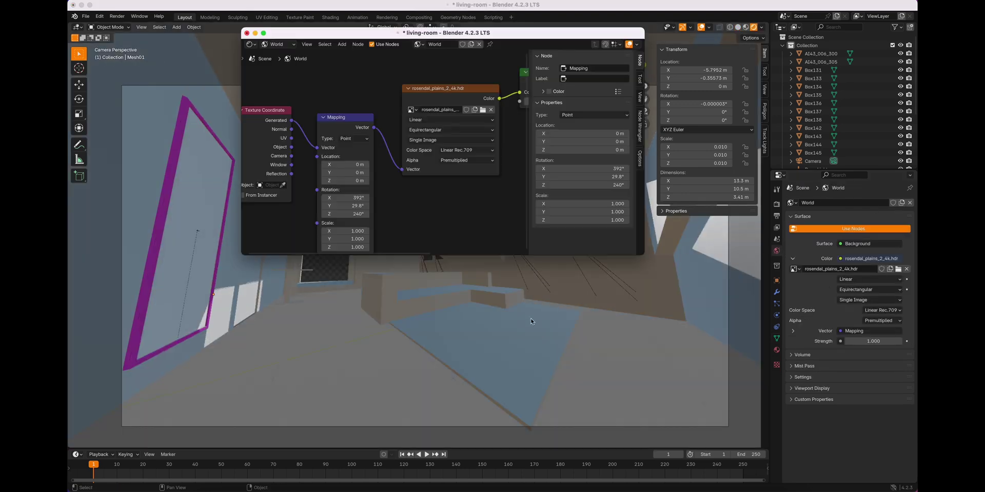
{"action": "left_click_drag", "start_coordinate": [386, 32], "coordinate": [653, 232]}
{"action": "left_click", "coordinate": [513, 232]}
Step: Examine how the light falls on the walls and furniture inside the living room
{"action": "middle_click_drag", "start_coordinate": [482, 251], "coordinate": [497, 268]}
{"action": "scroll", "coordinate": [484, 264], "scroll_direction": "up", "scroll_amount": 3}
{"action": "key", "text": "Left"}
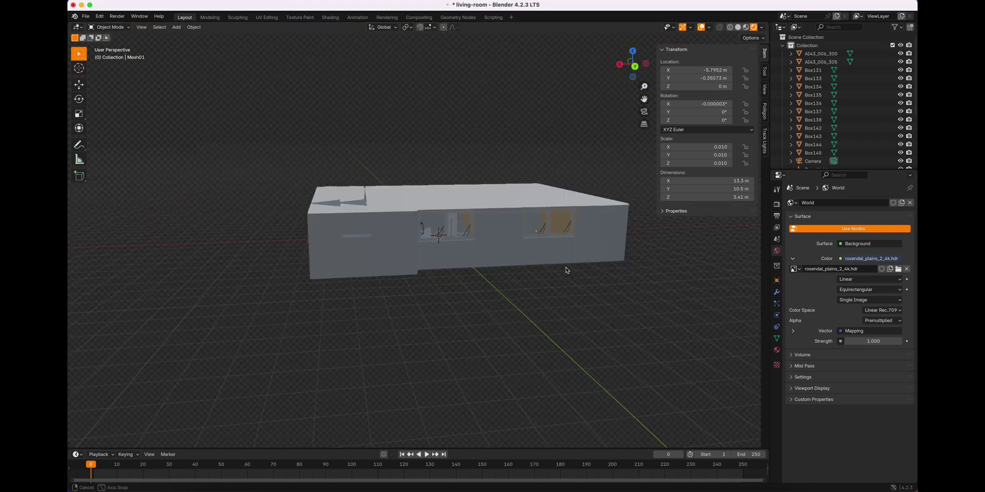
{"action": "middle_click_drag", "start_coordinate": [565, 267], "coordinate": [416, 282]}
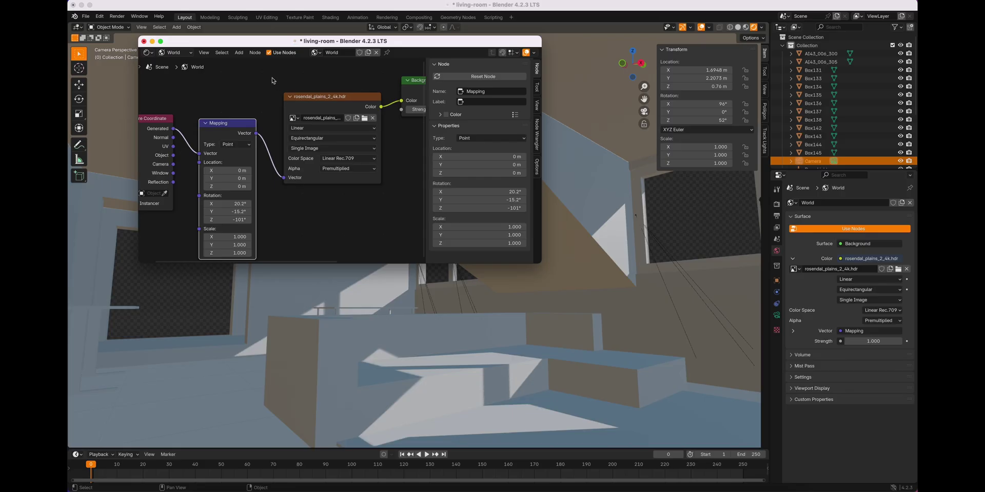
Step: Move the World node window clear of the view, inspect the living-room windows from outside and return to the camera view
{"action": "left_click_drag", "start_coordinate": [264, 45], "coordinate": [748, 362]}
{"action": "middle_click_drag", "start_coordinate": [528, 267], "coordinate": [444, 284]}
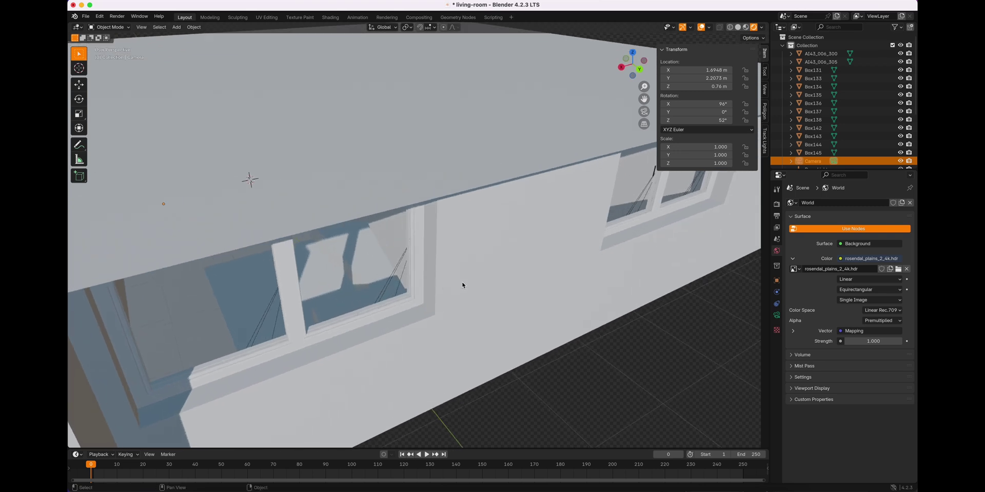
{"action": "left_click", "coordinate": [643, 111]}
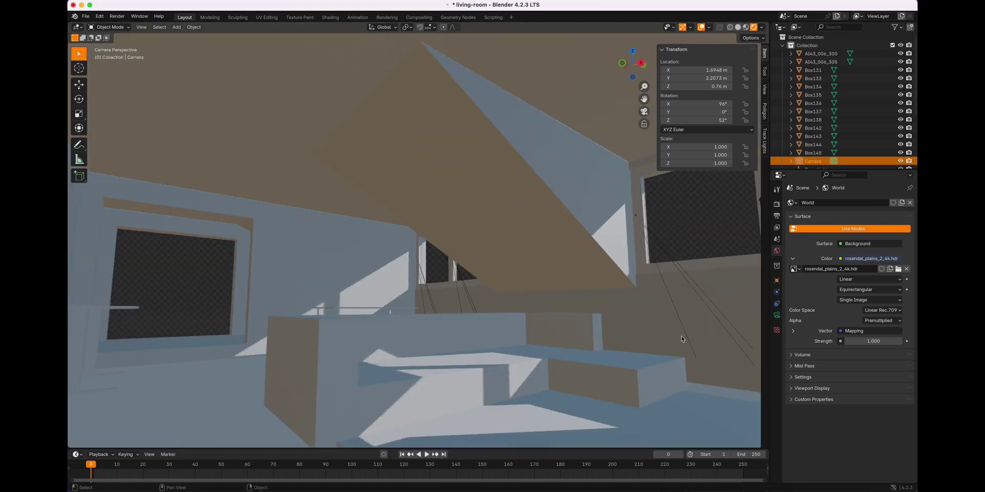